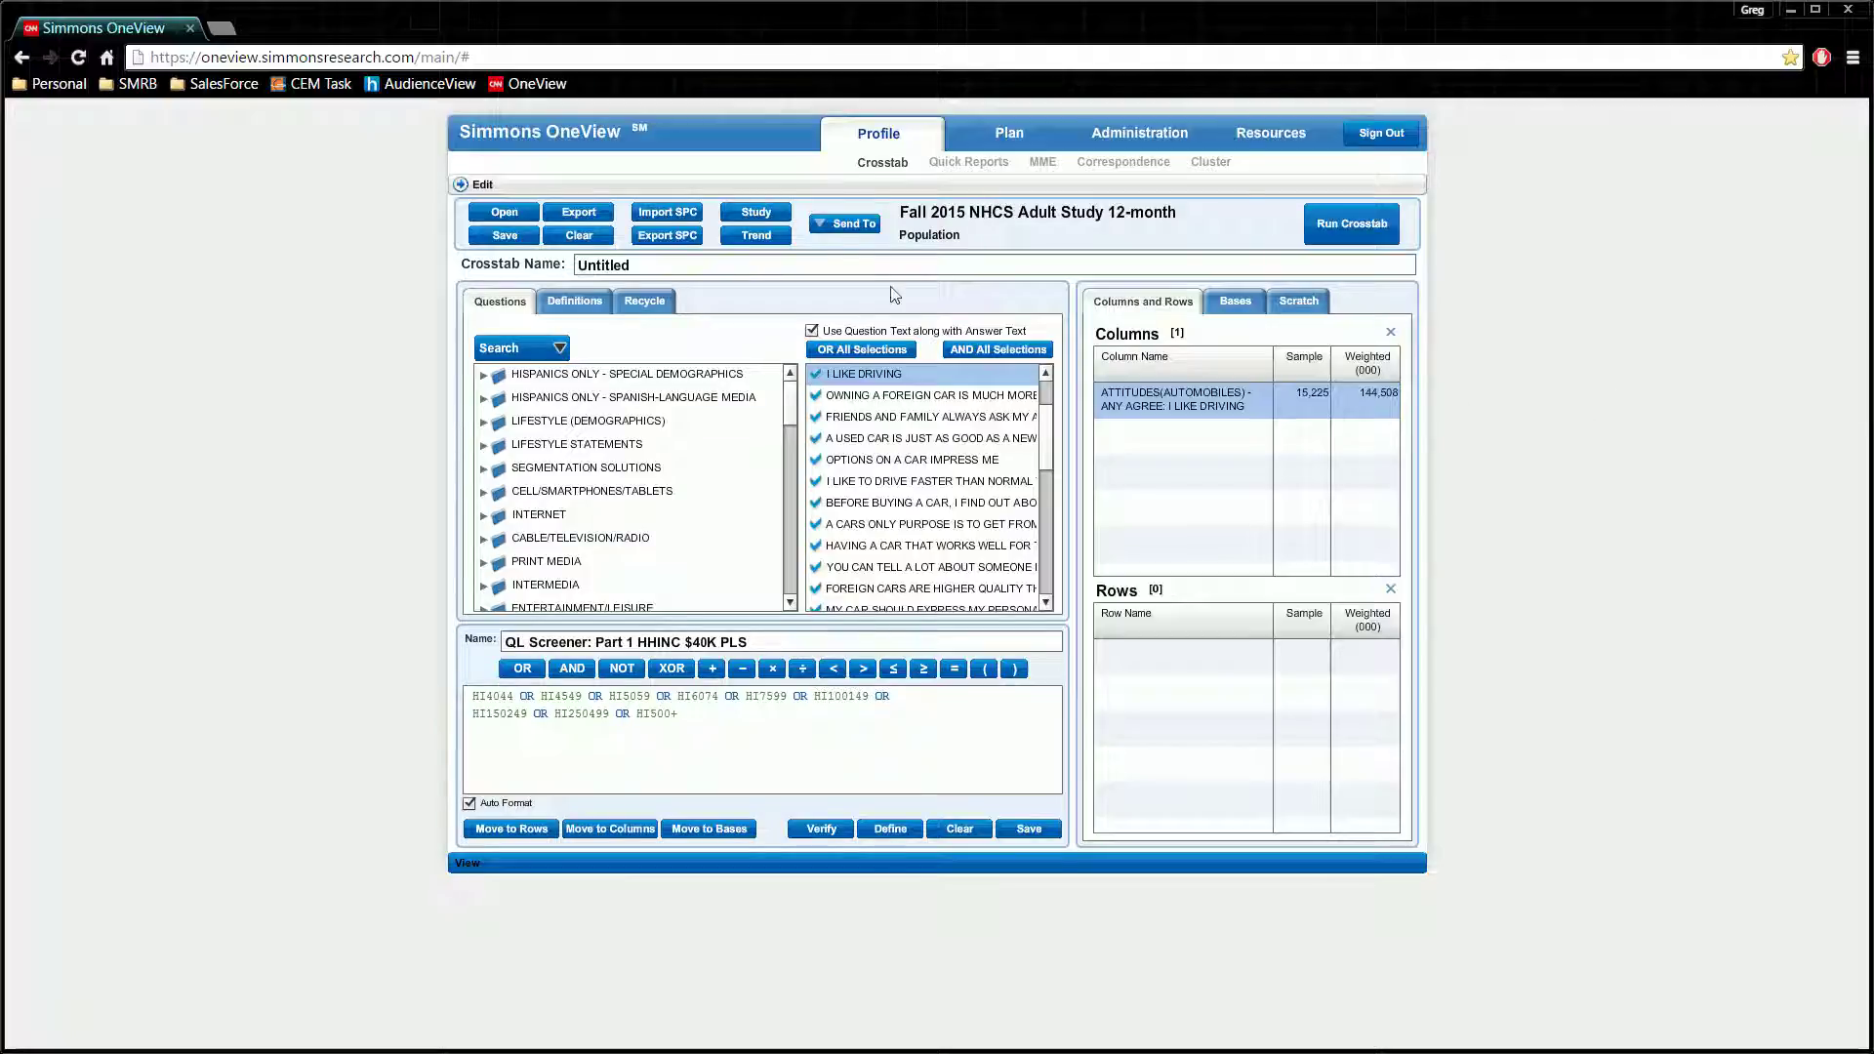
Step: Show the saved definitions list and look through the Demos: Basic Profile definition's targets
click(566, 302)
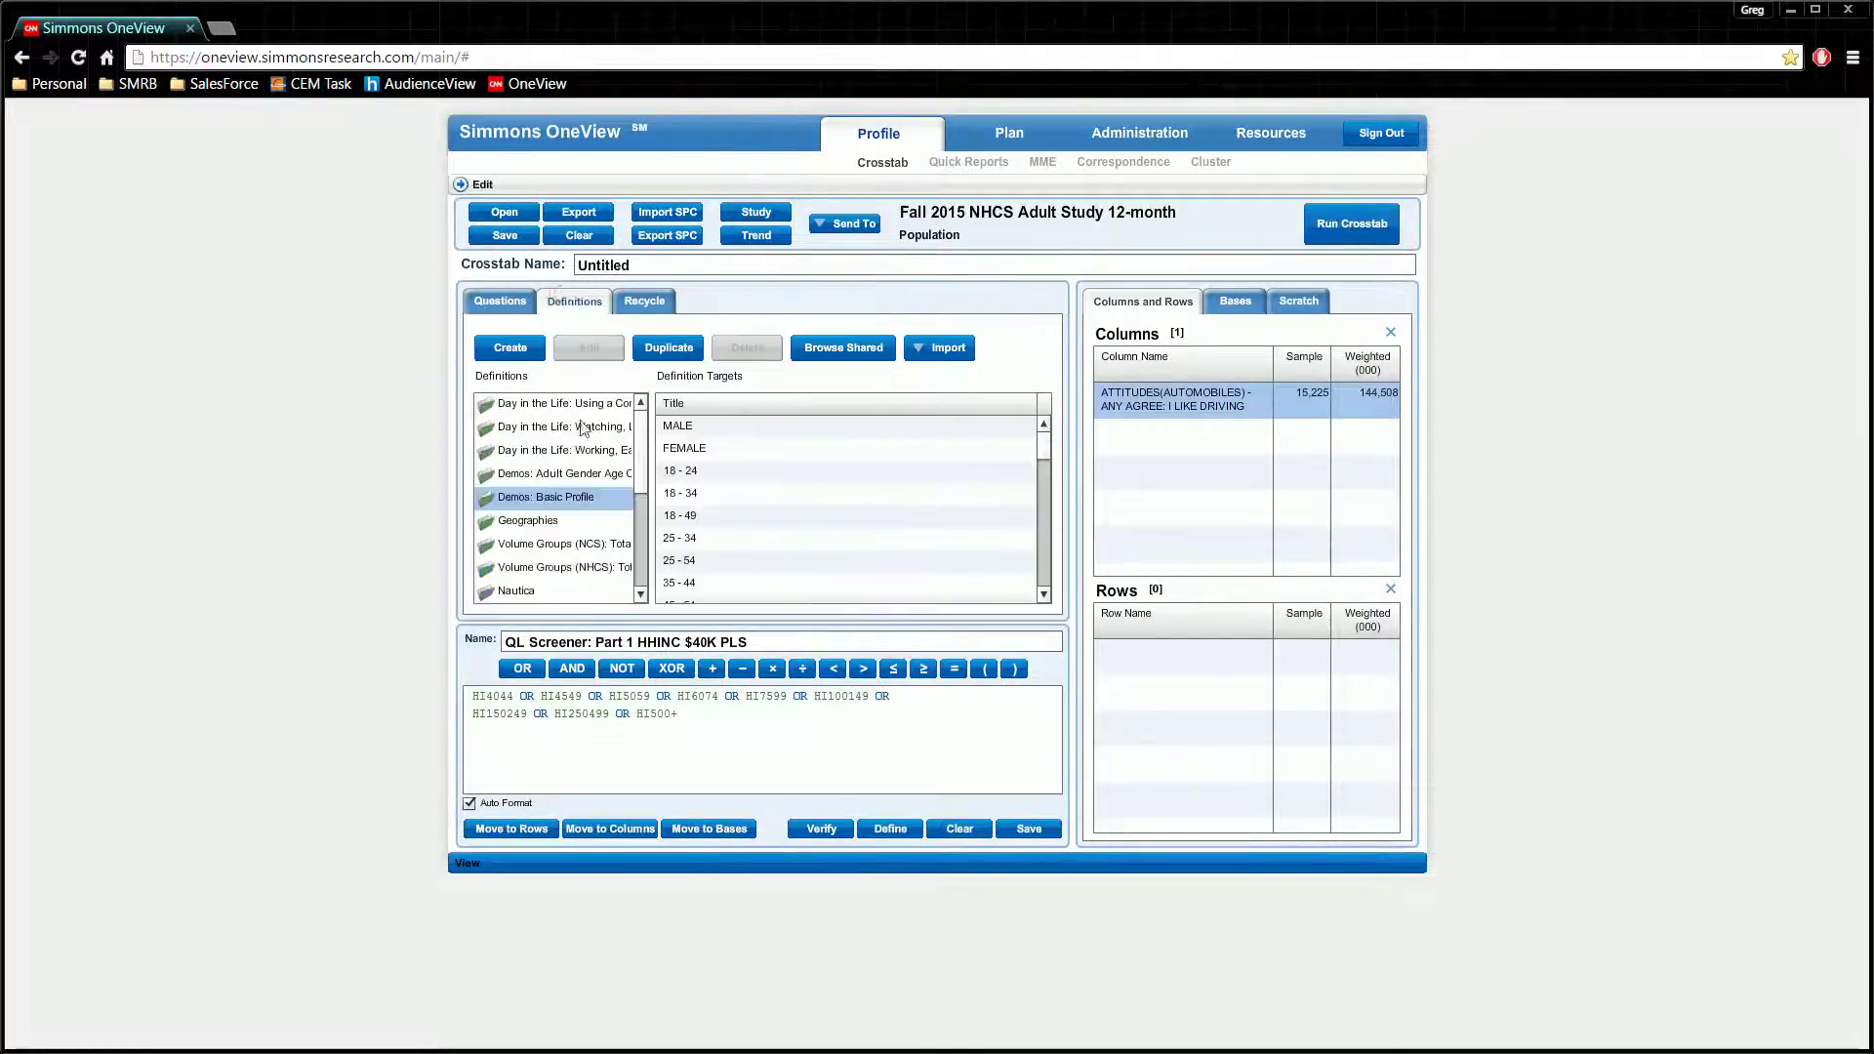
scroll(566, 507, up, 3)
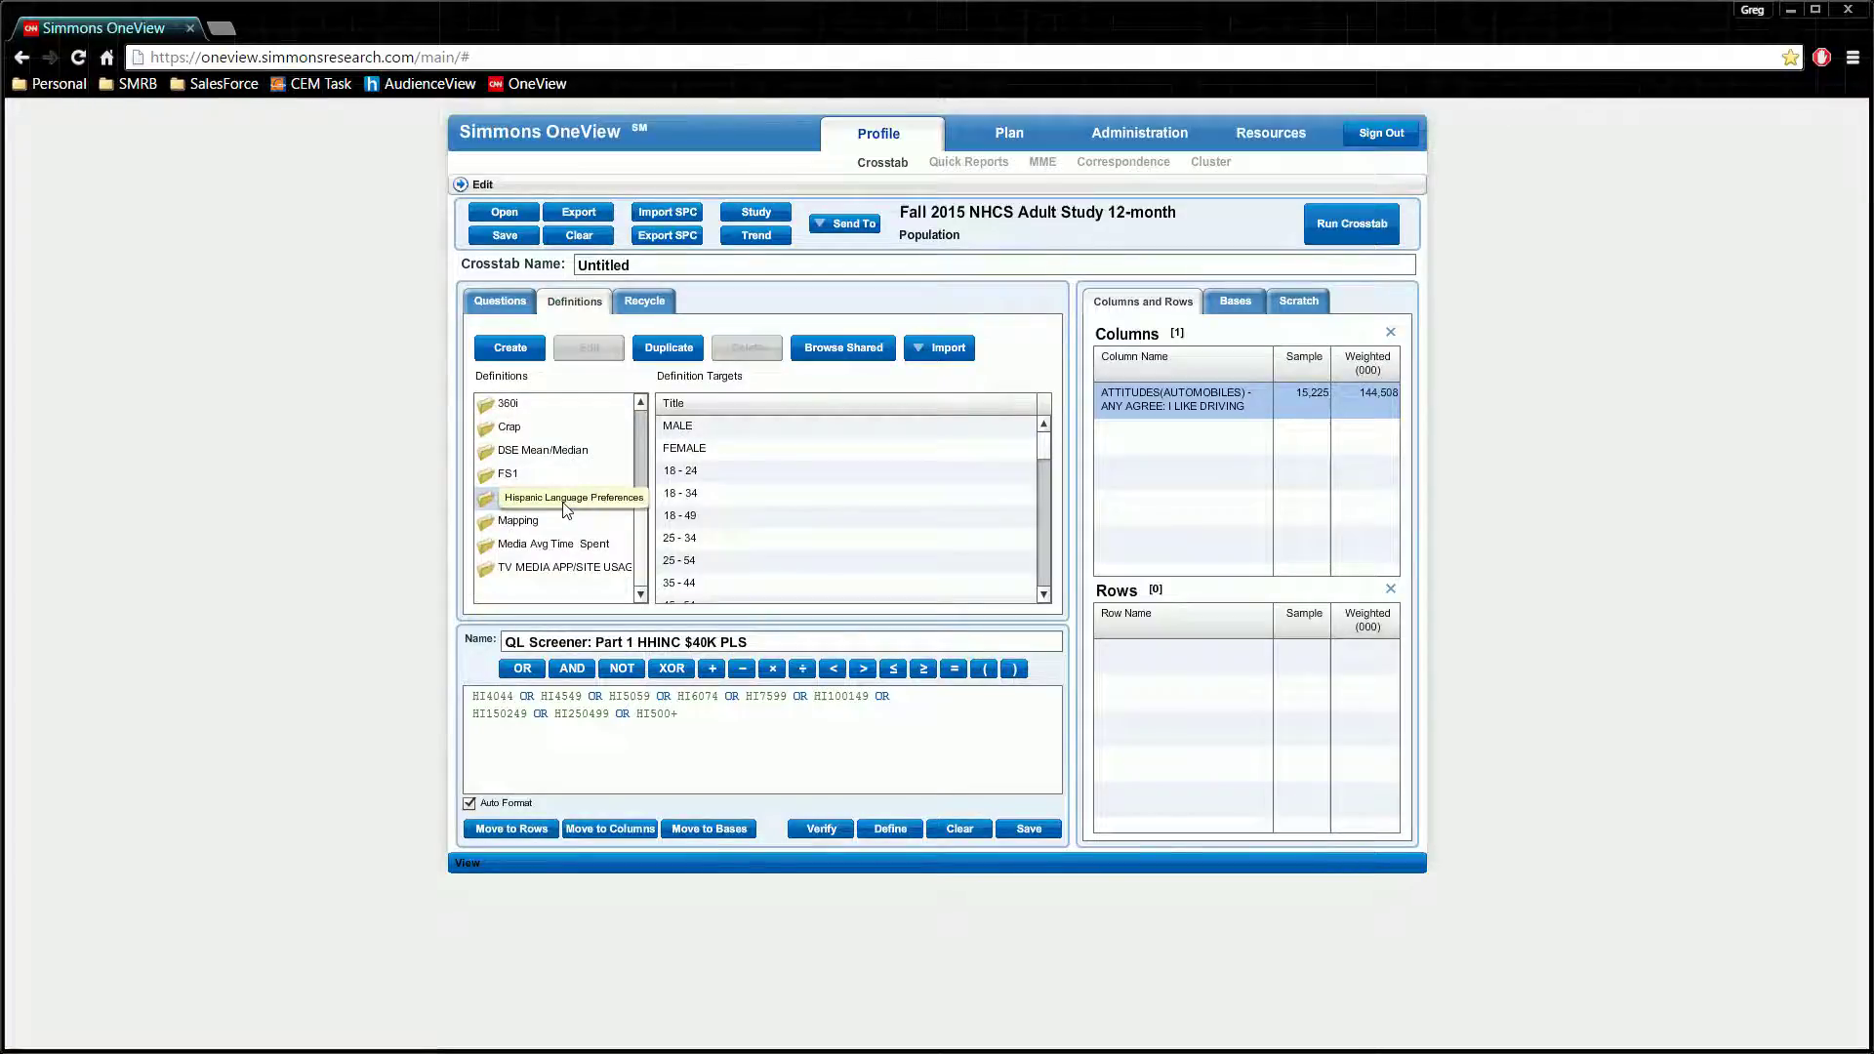
scroll(566, 507, down, 3)
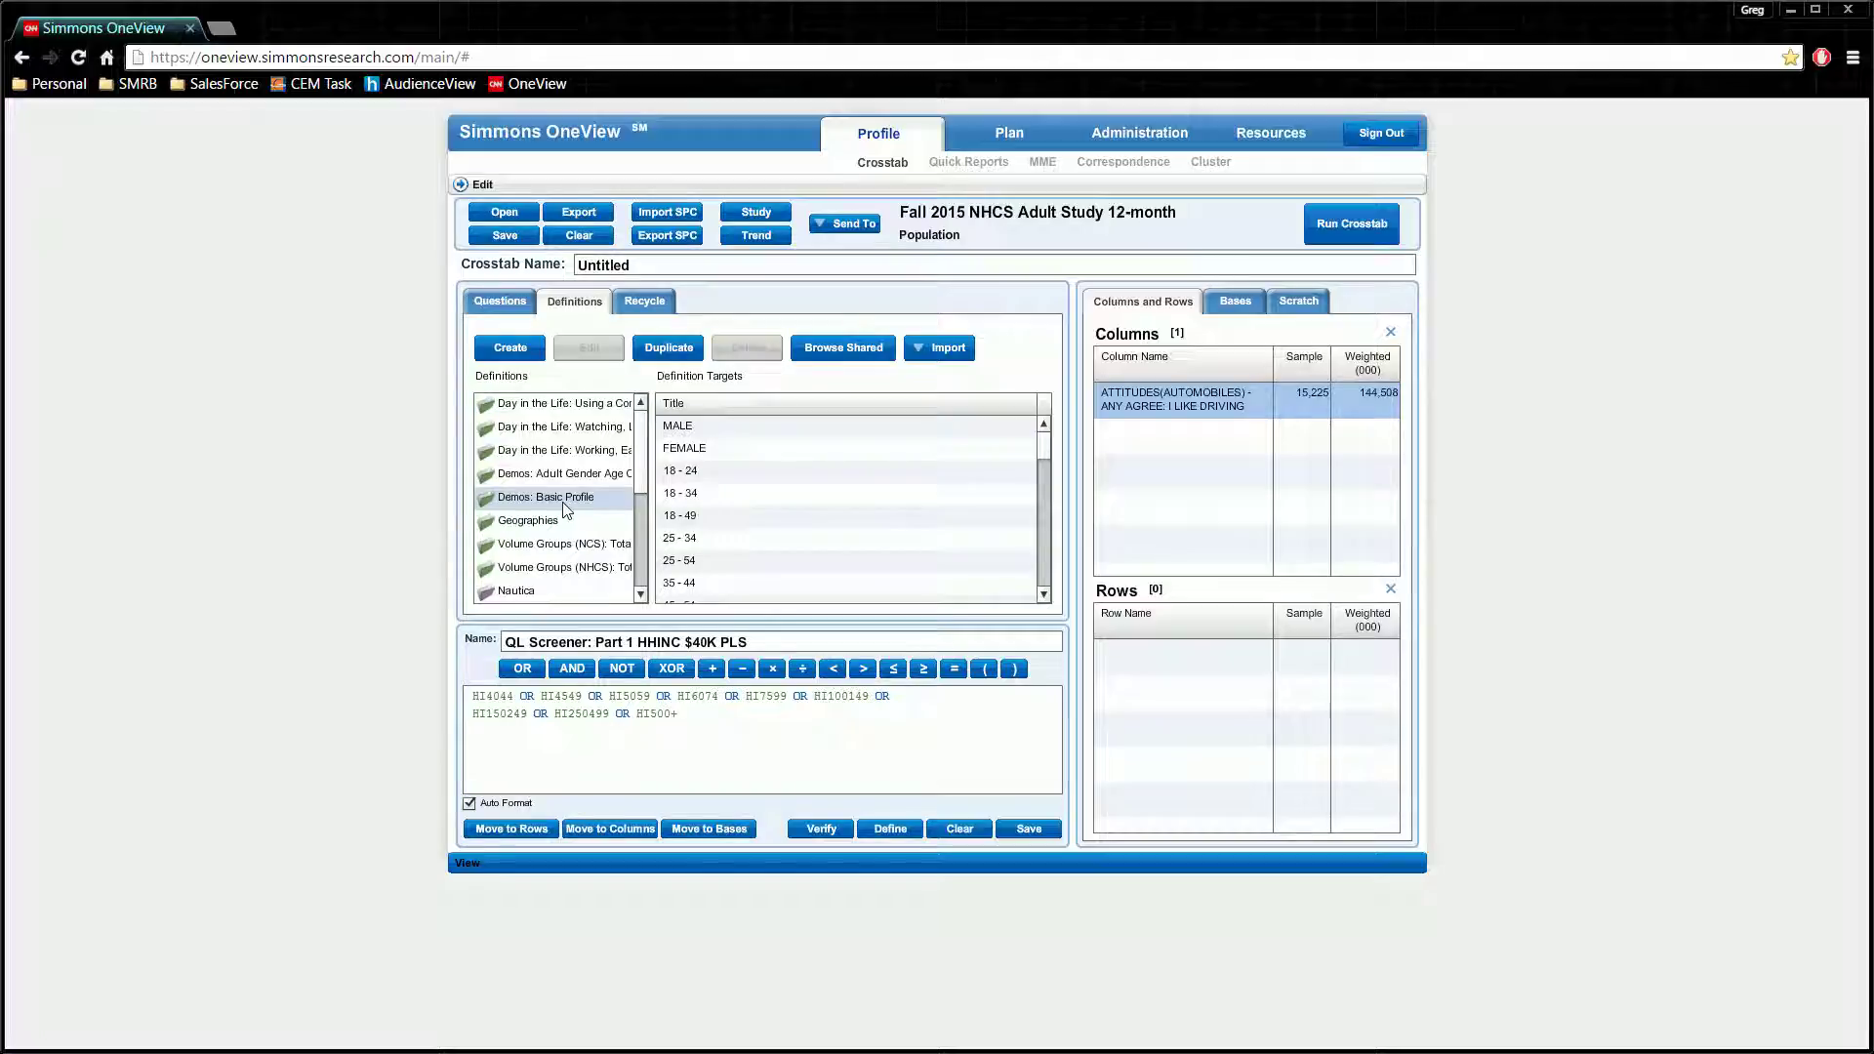
click(566, 499)
scroll(566, 502, down, 1)
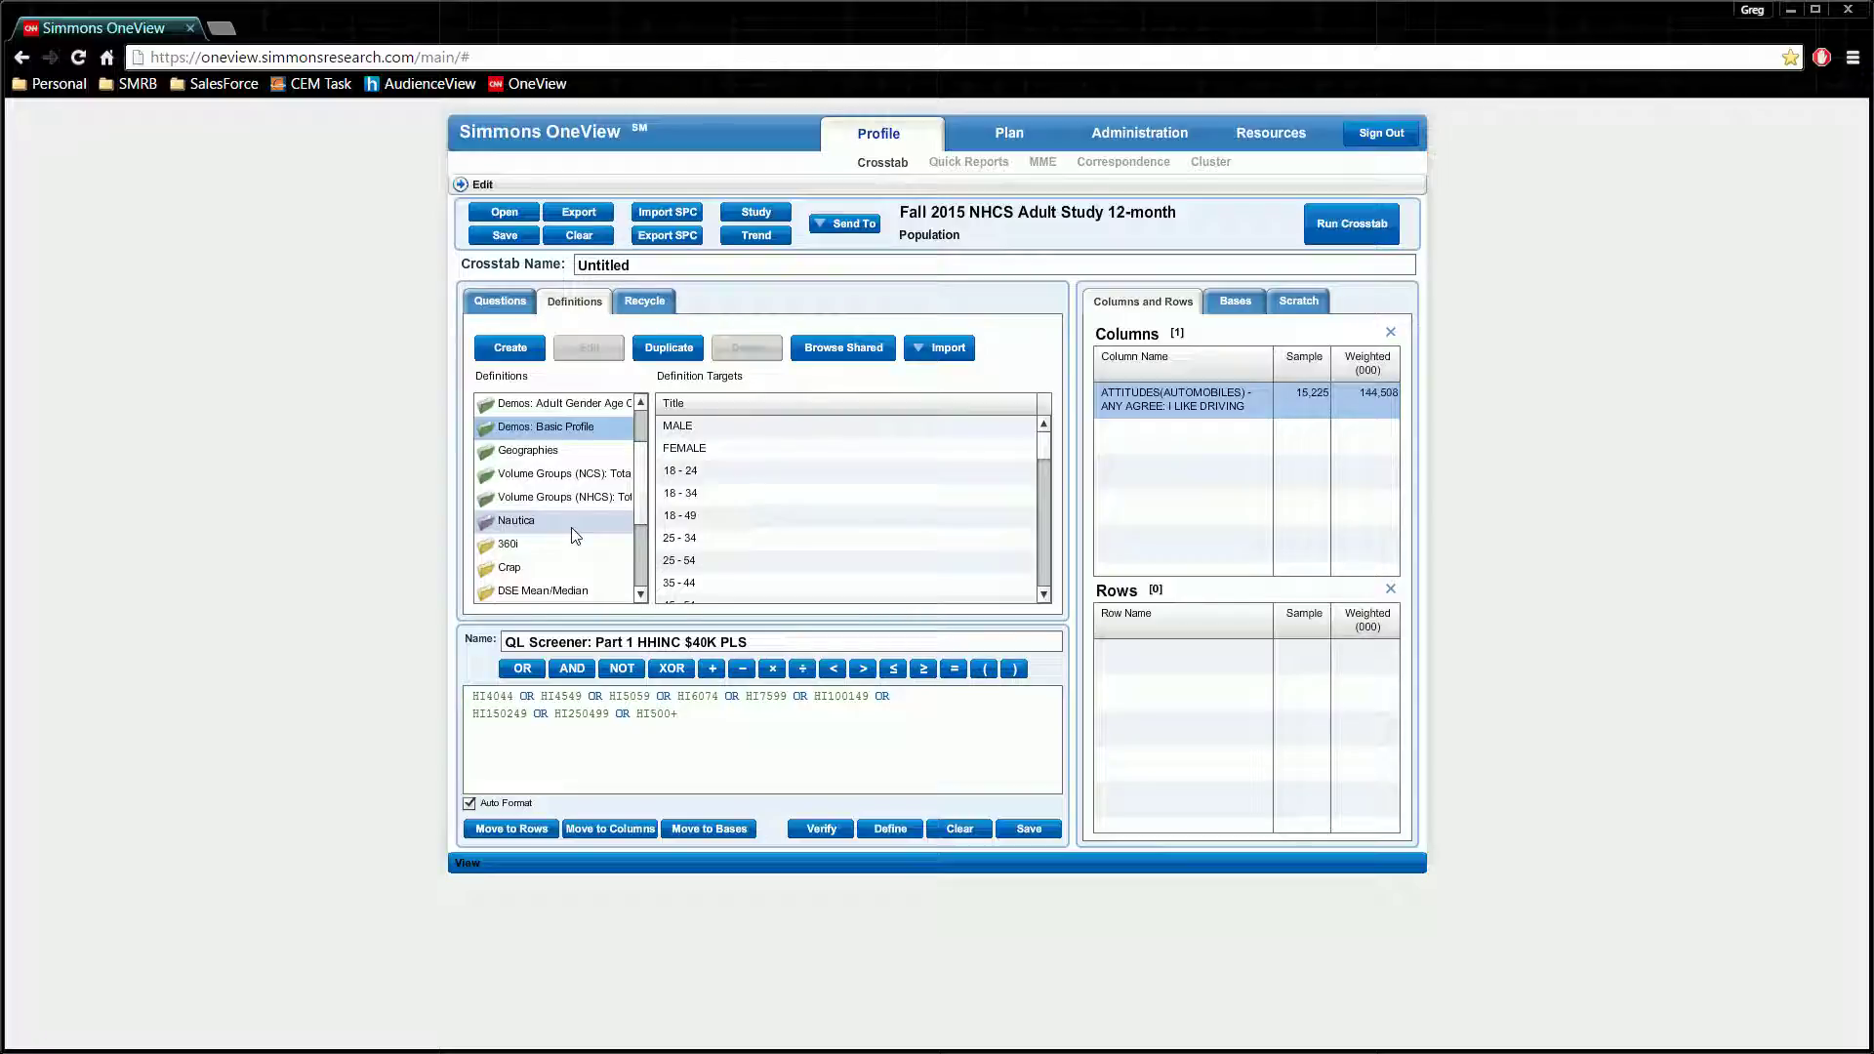
scroll(575, 533, down, 2)
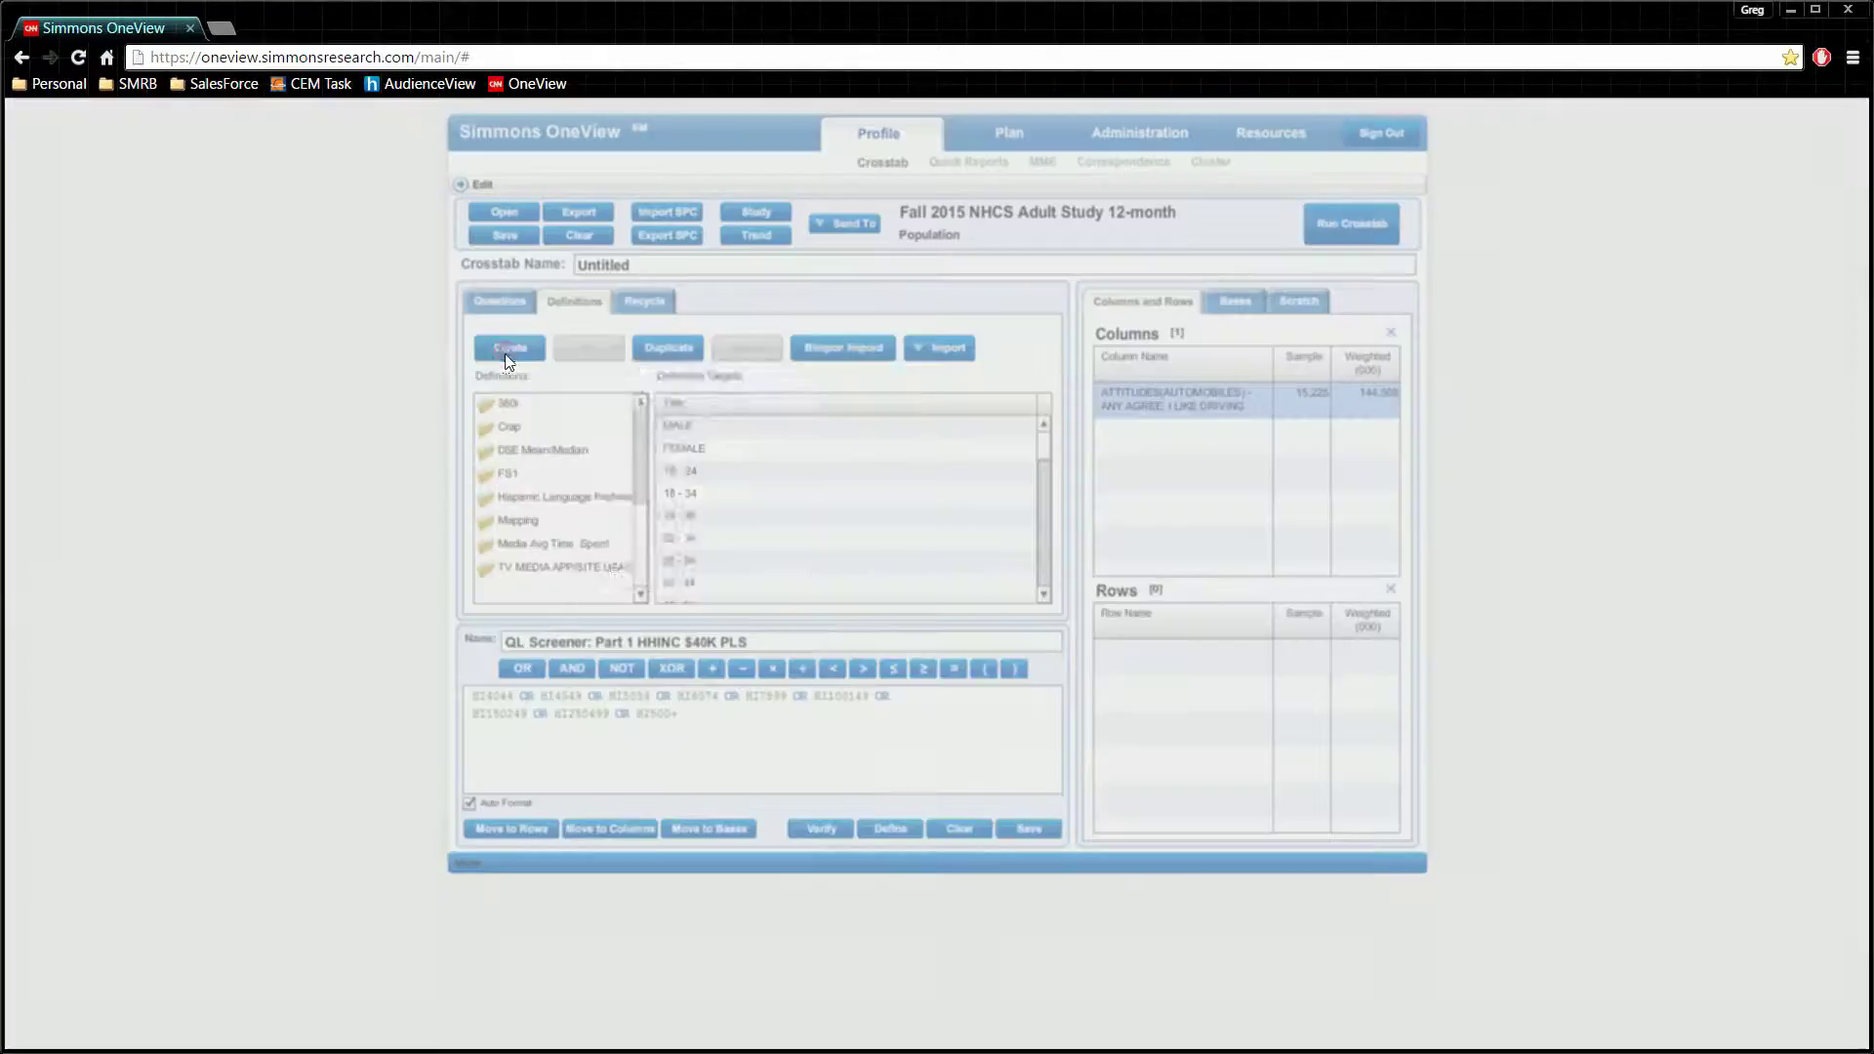
Step: Create an empty custom definition named 'demo'
click(506, 349)
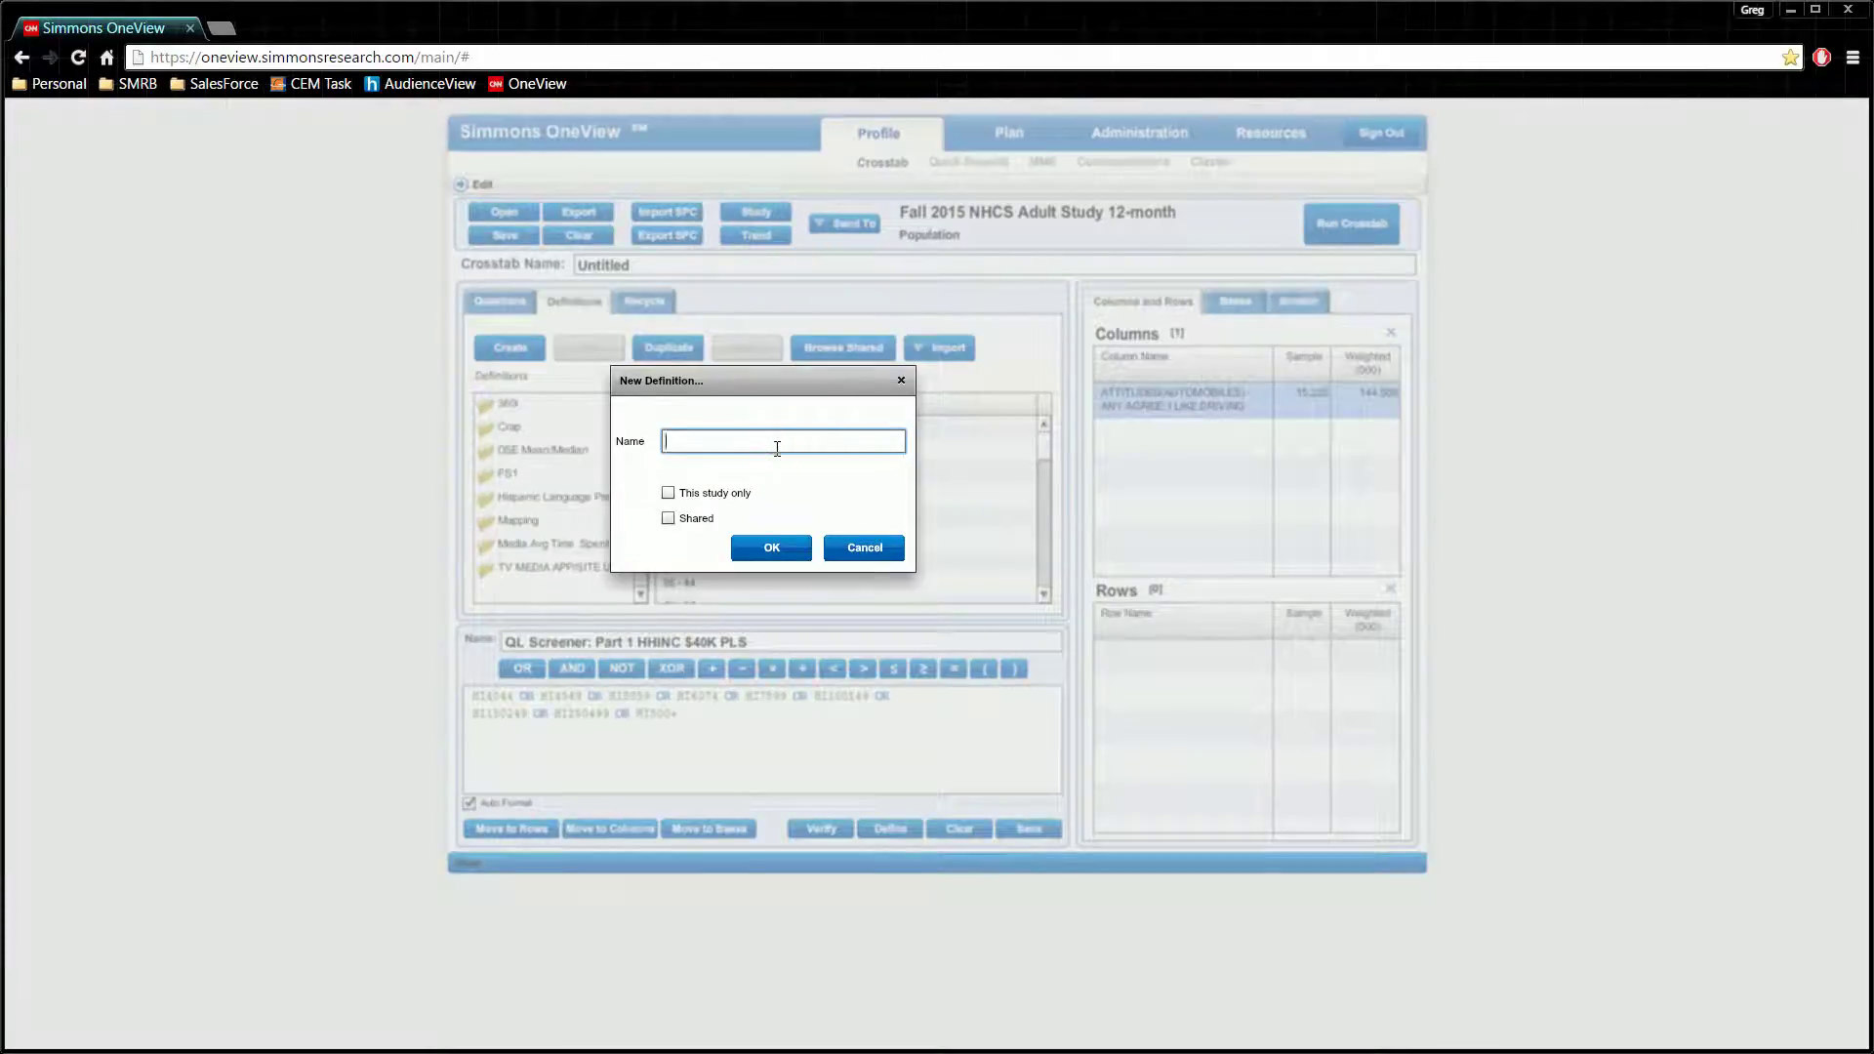
text(demo)
click(753, 538)
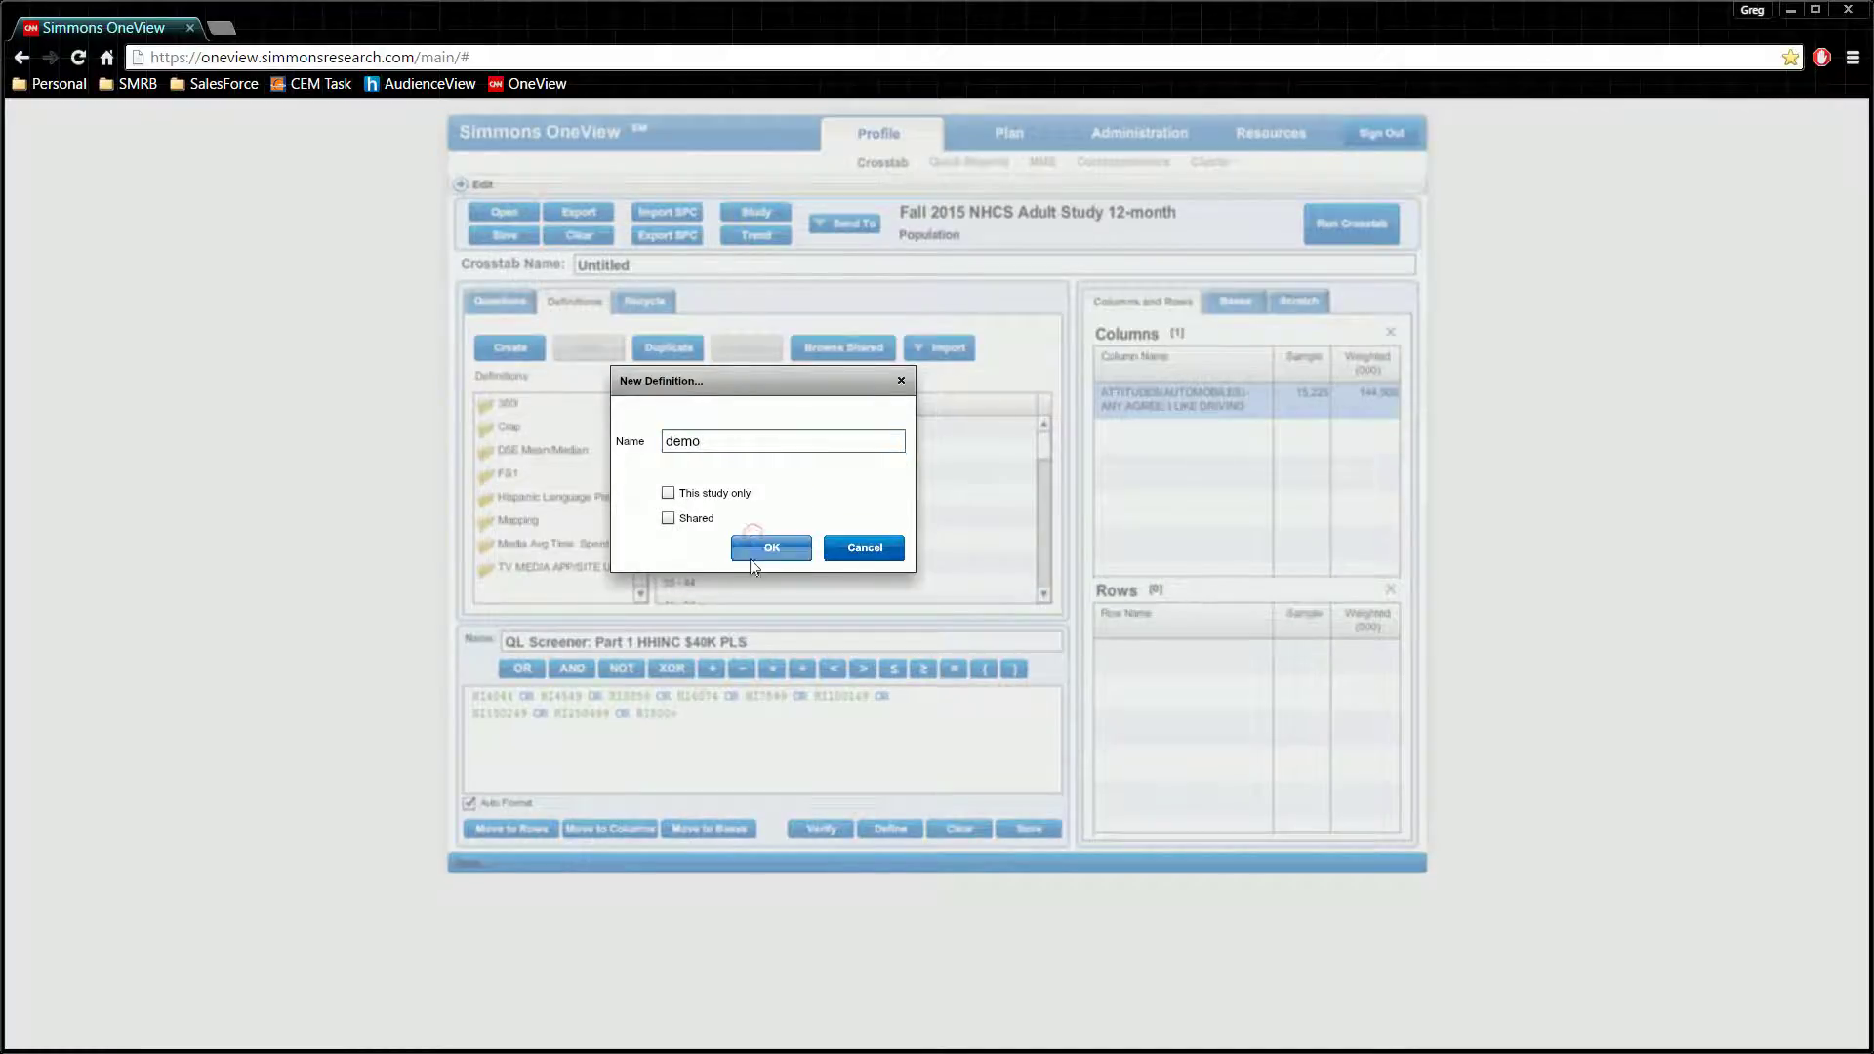
scroll(619, 531, down, 3)
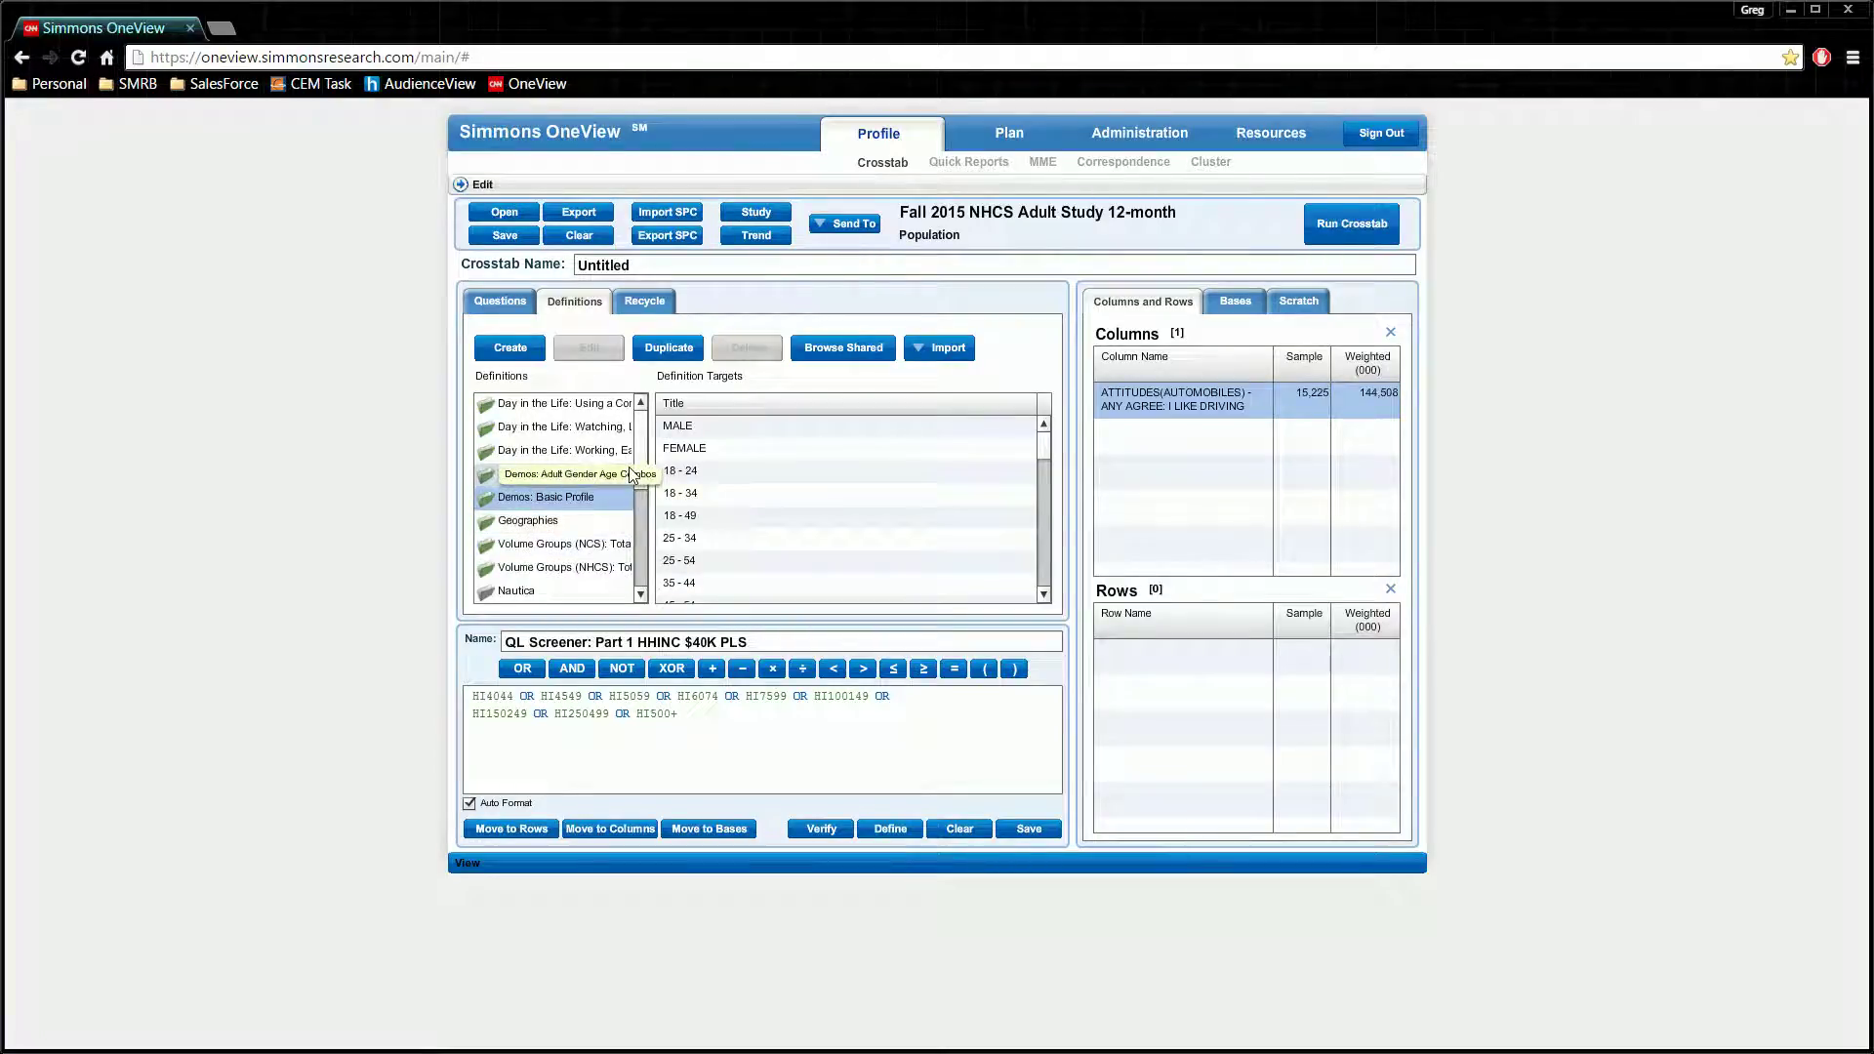
Step: Open the demo definition and add the I LIKE DRIVING attitude to its targets
click(626, 477)
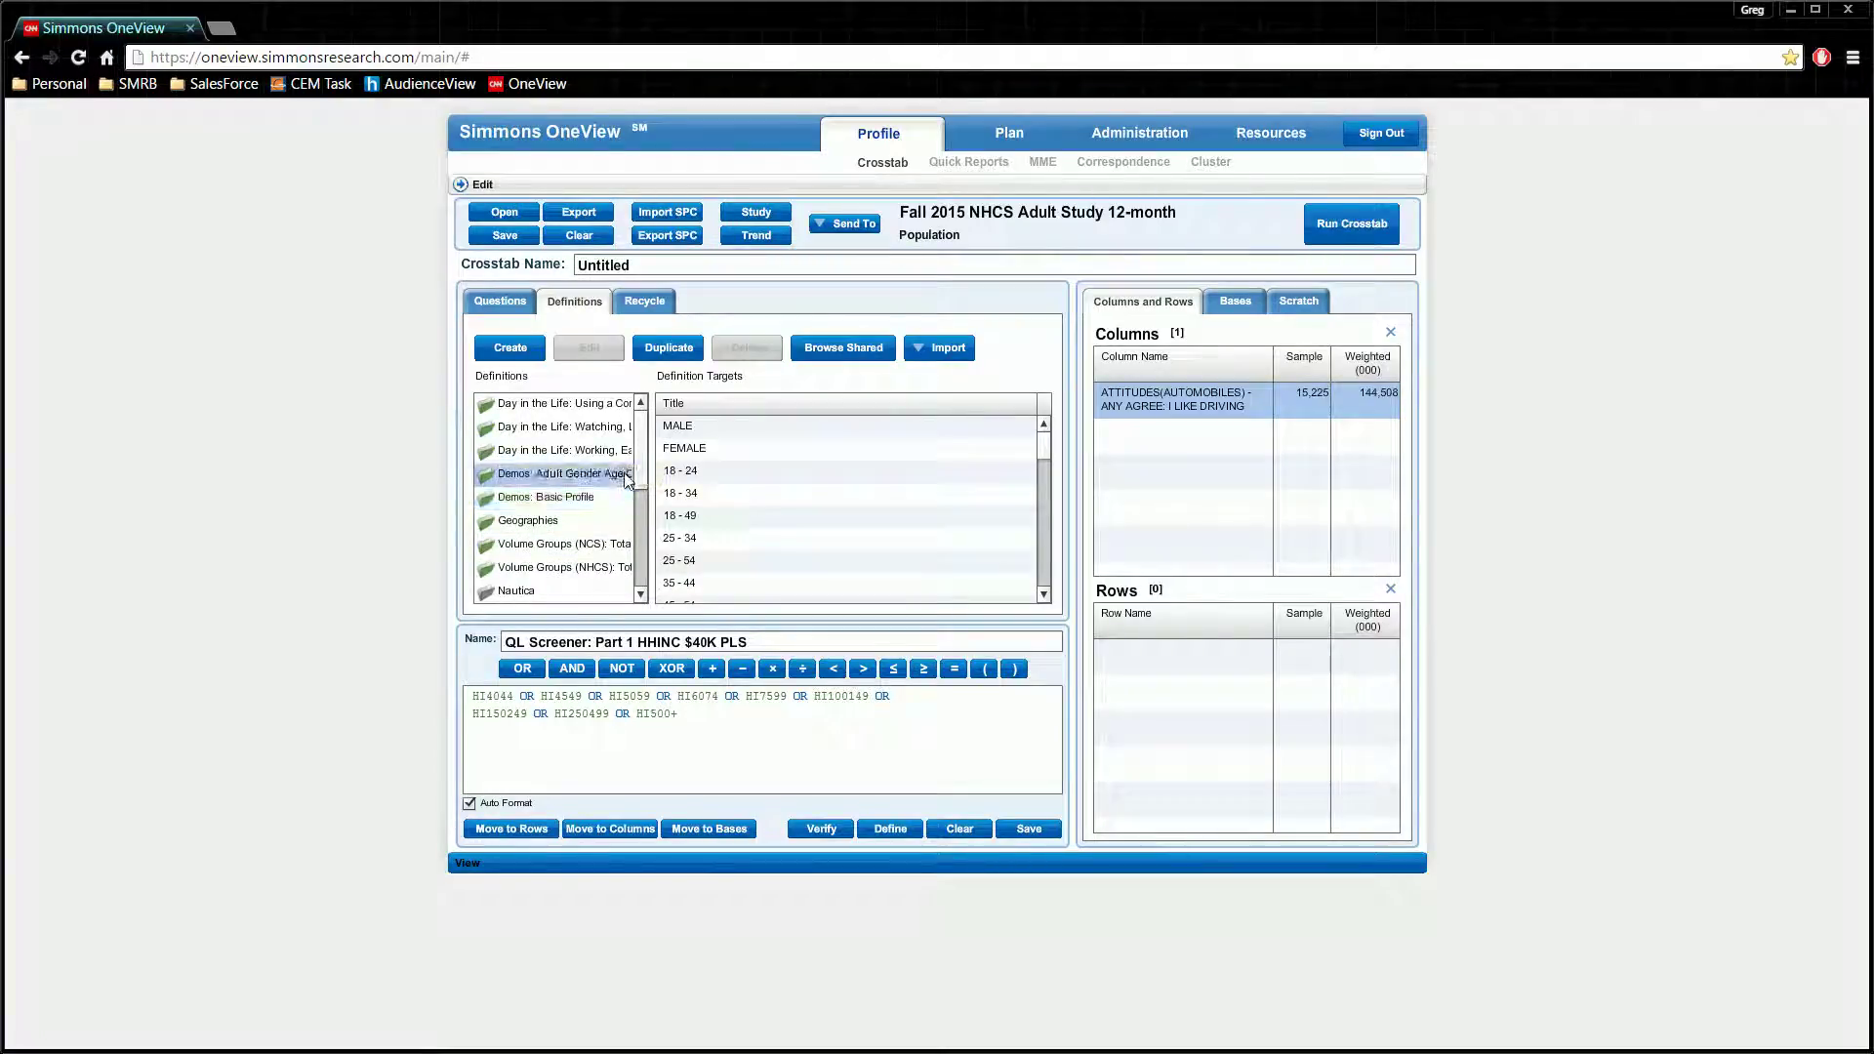
scroll(639, 527, down, 3)
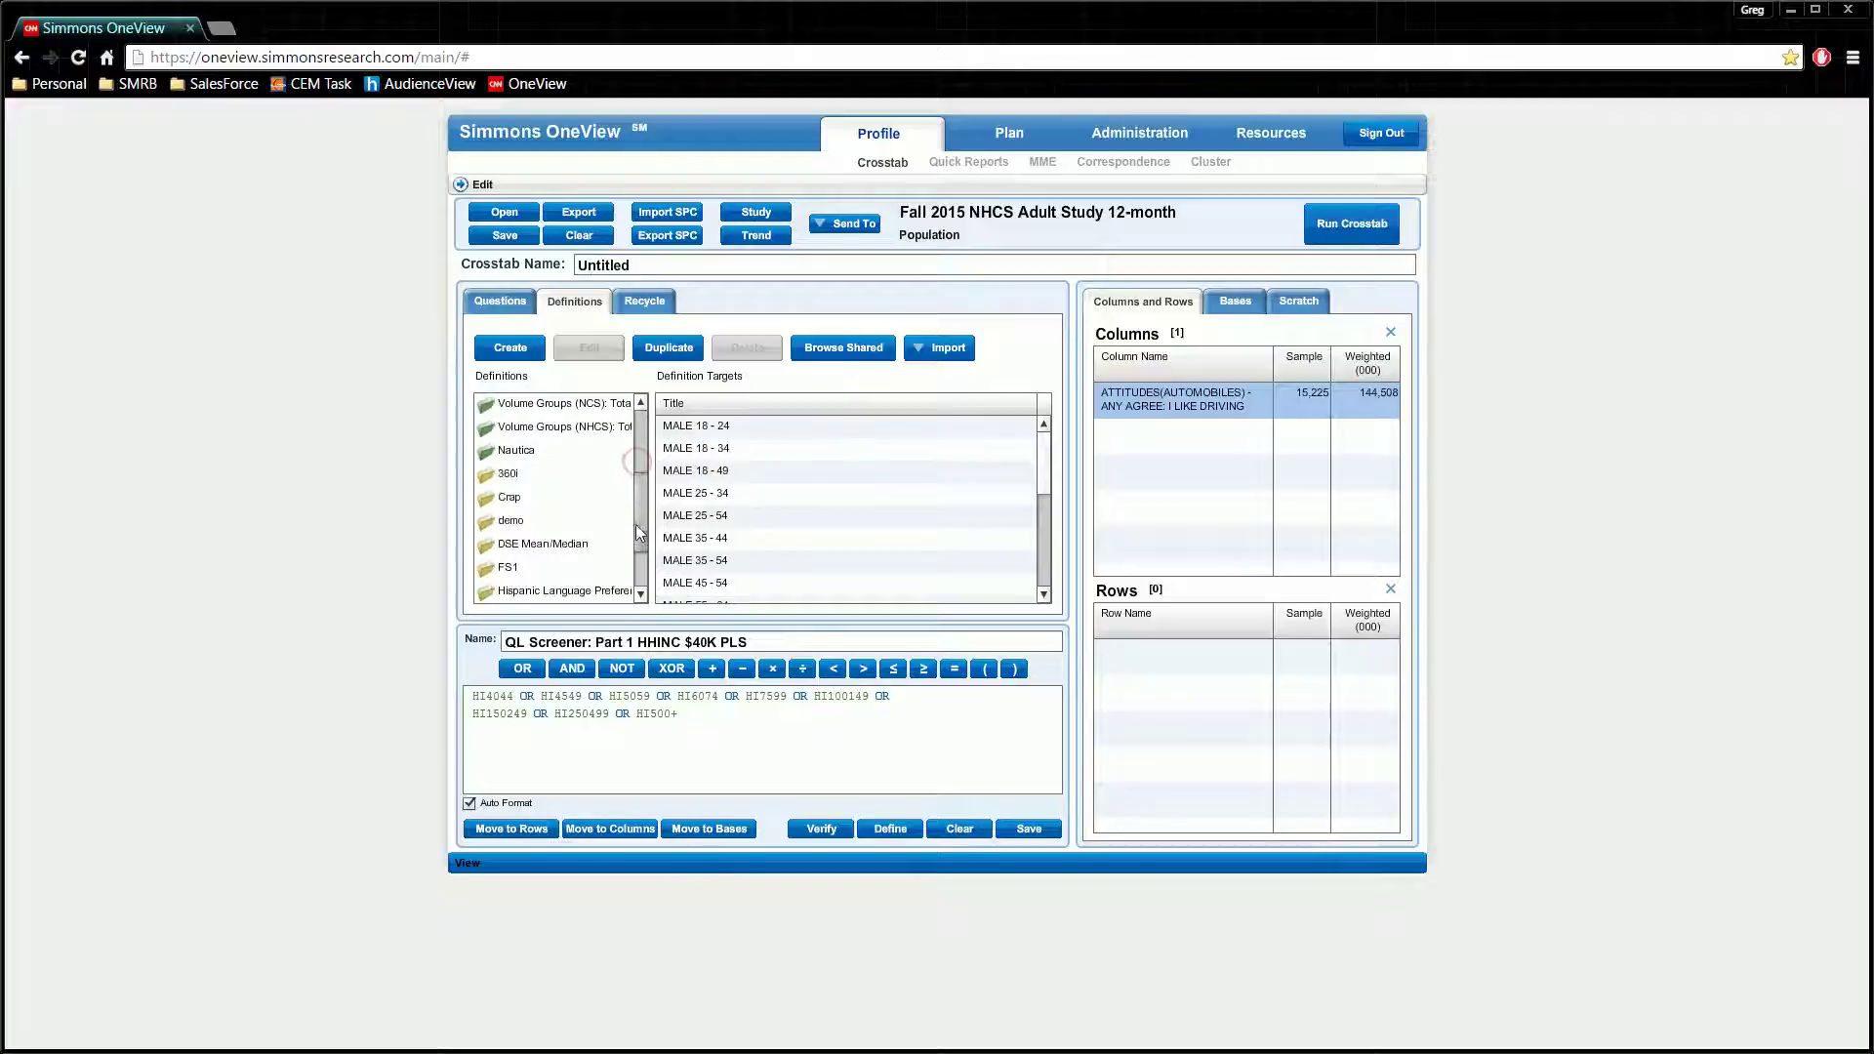
click(585, 520)
drag(1174, 405, 804, 478)
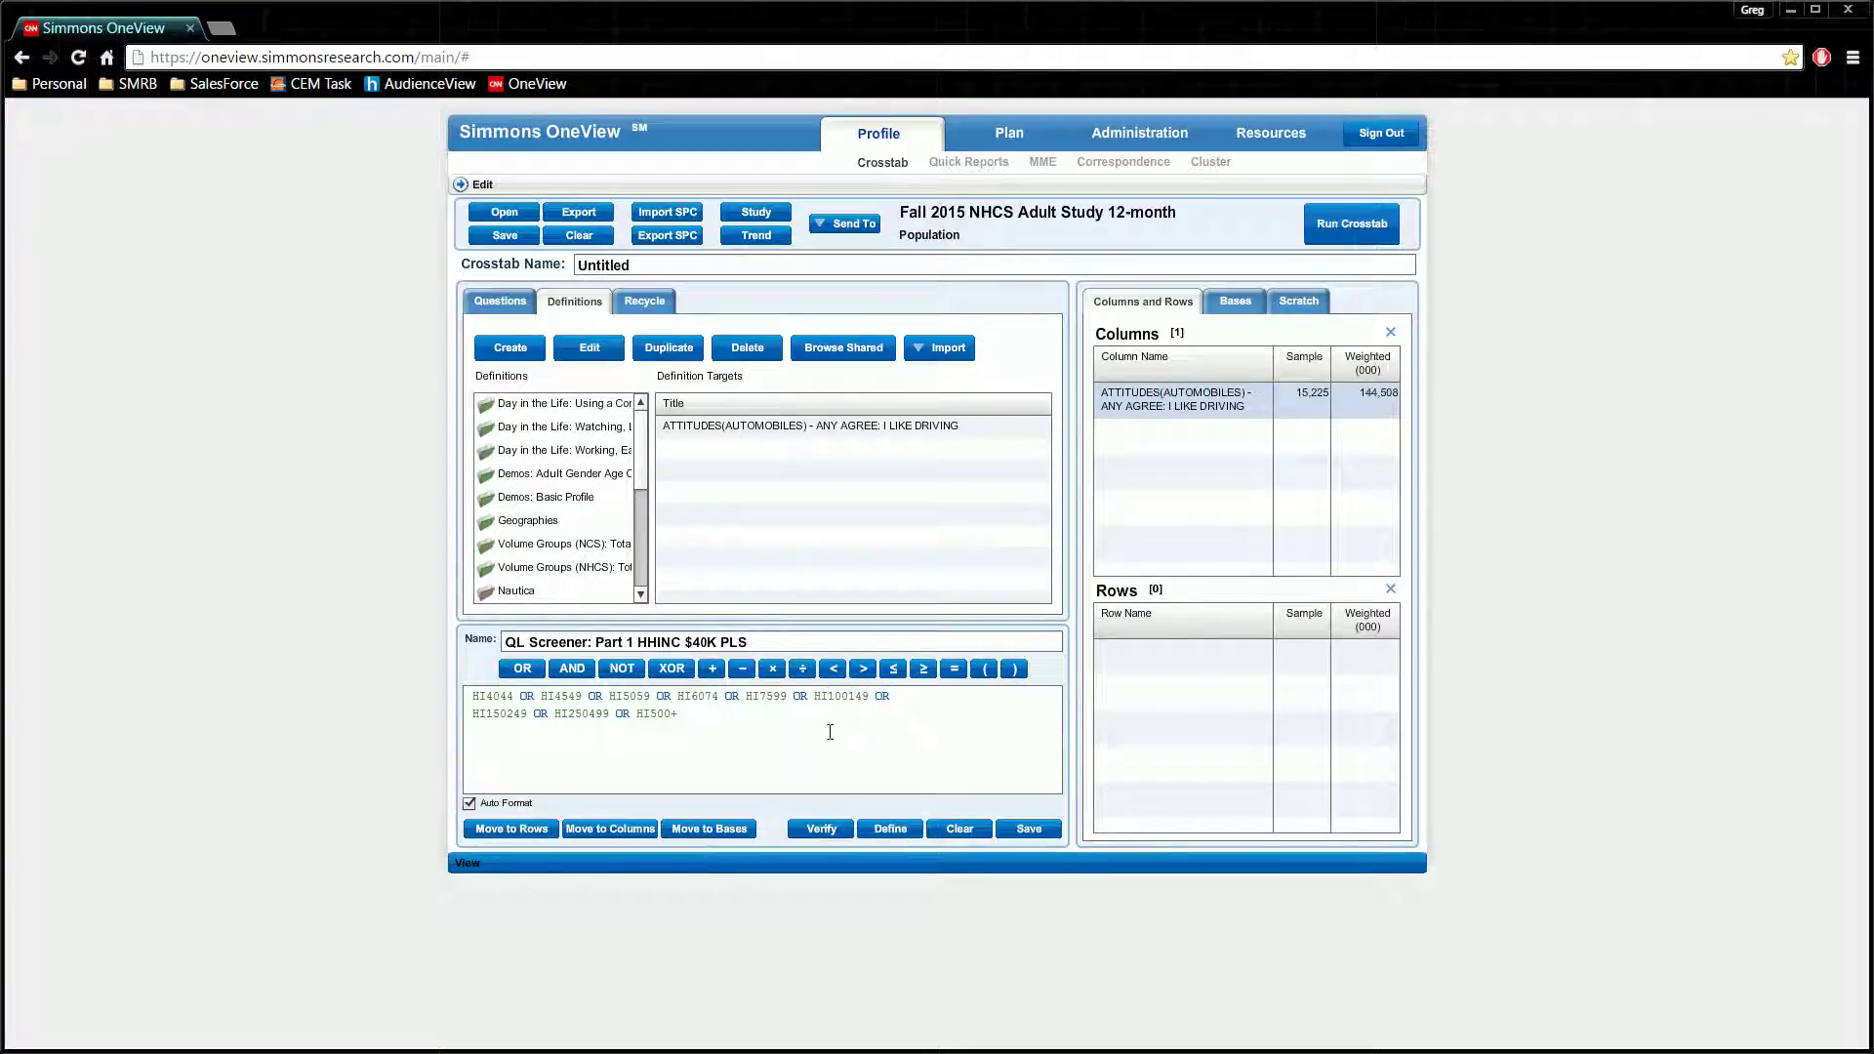
Step: Save the QL Screener: Part 1 HHINC $40K PLS expression into the existing 'demo' definition
click(1040, 829)
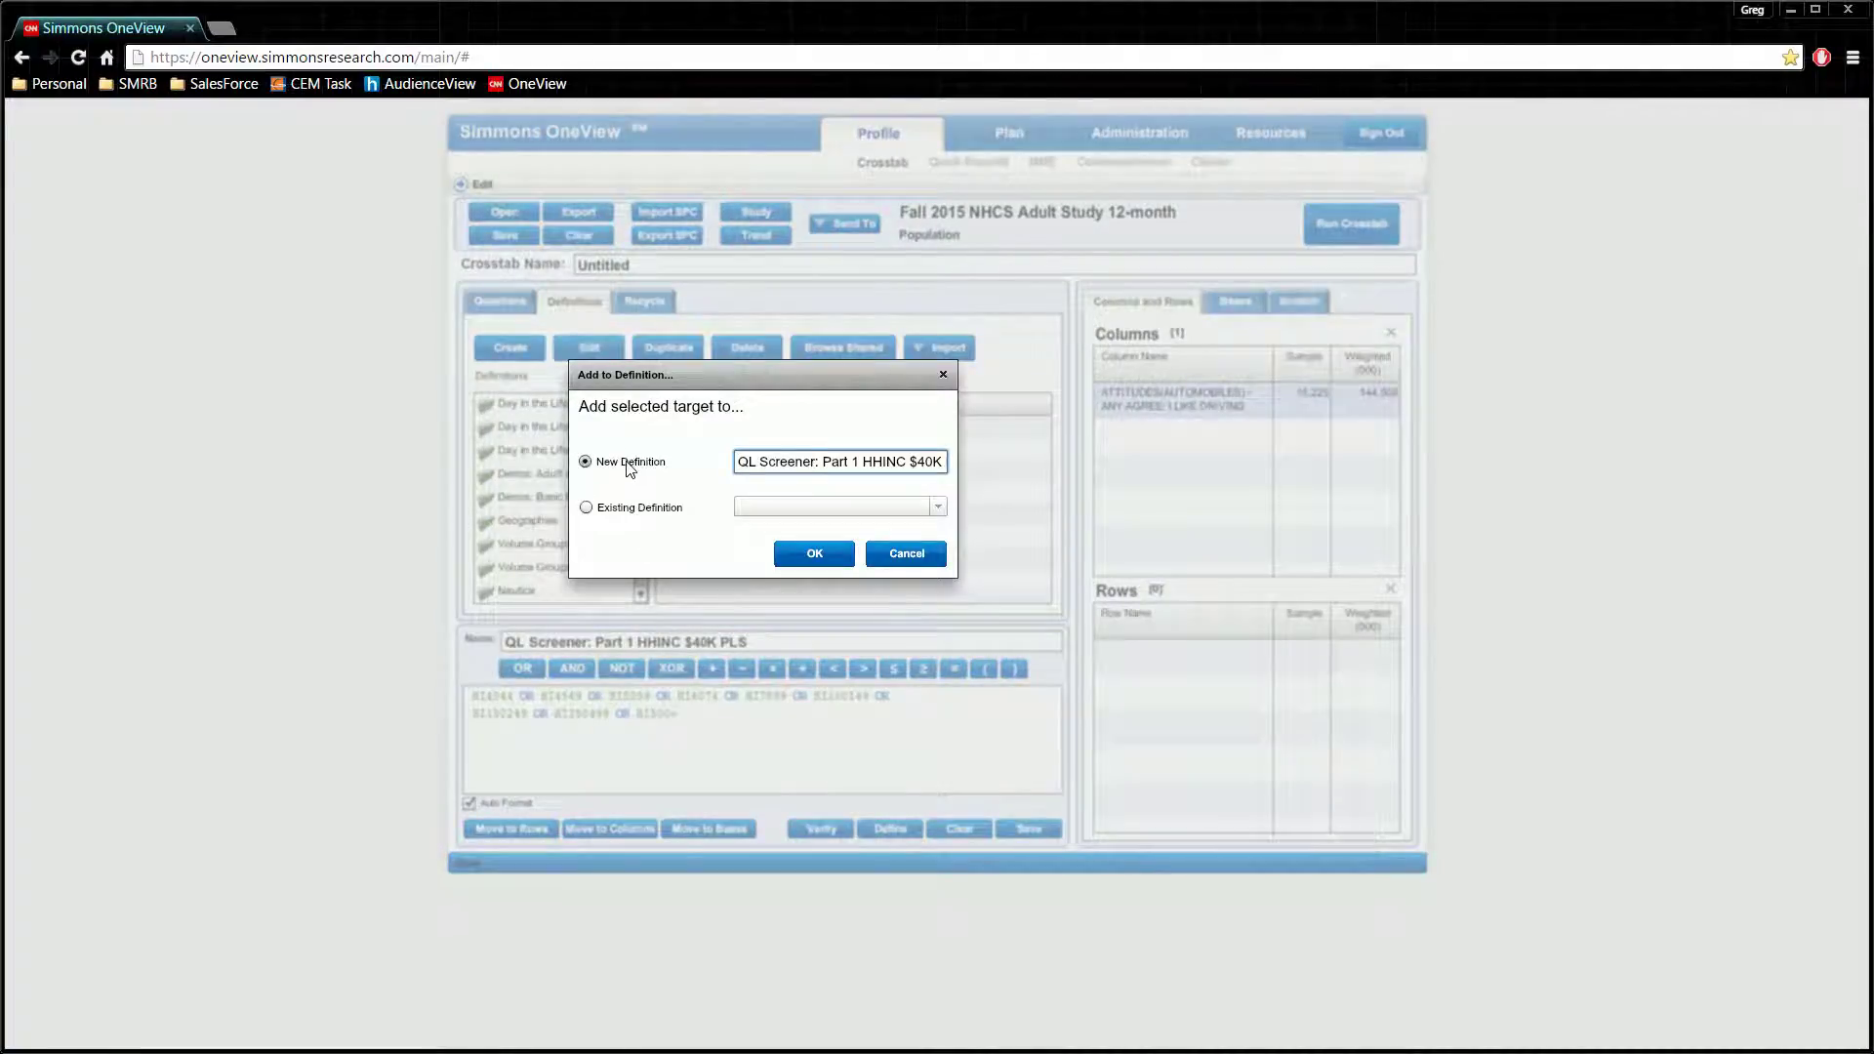
click(644, 510)
click(755, 505)
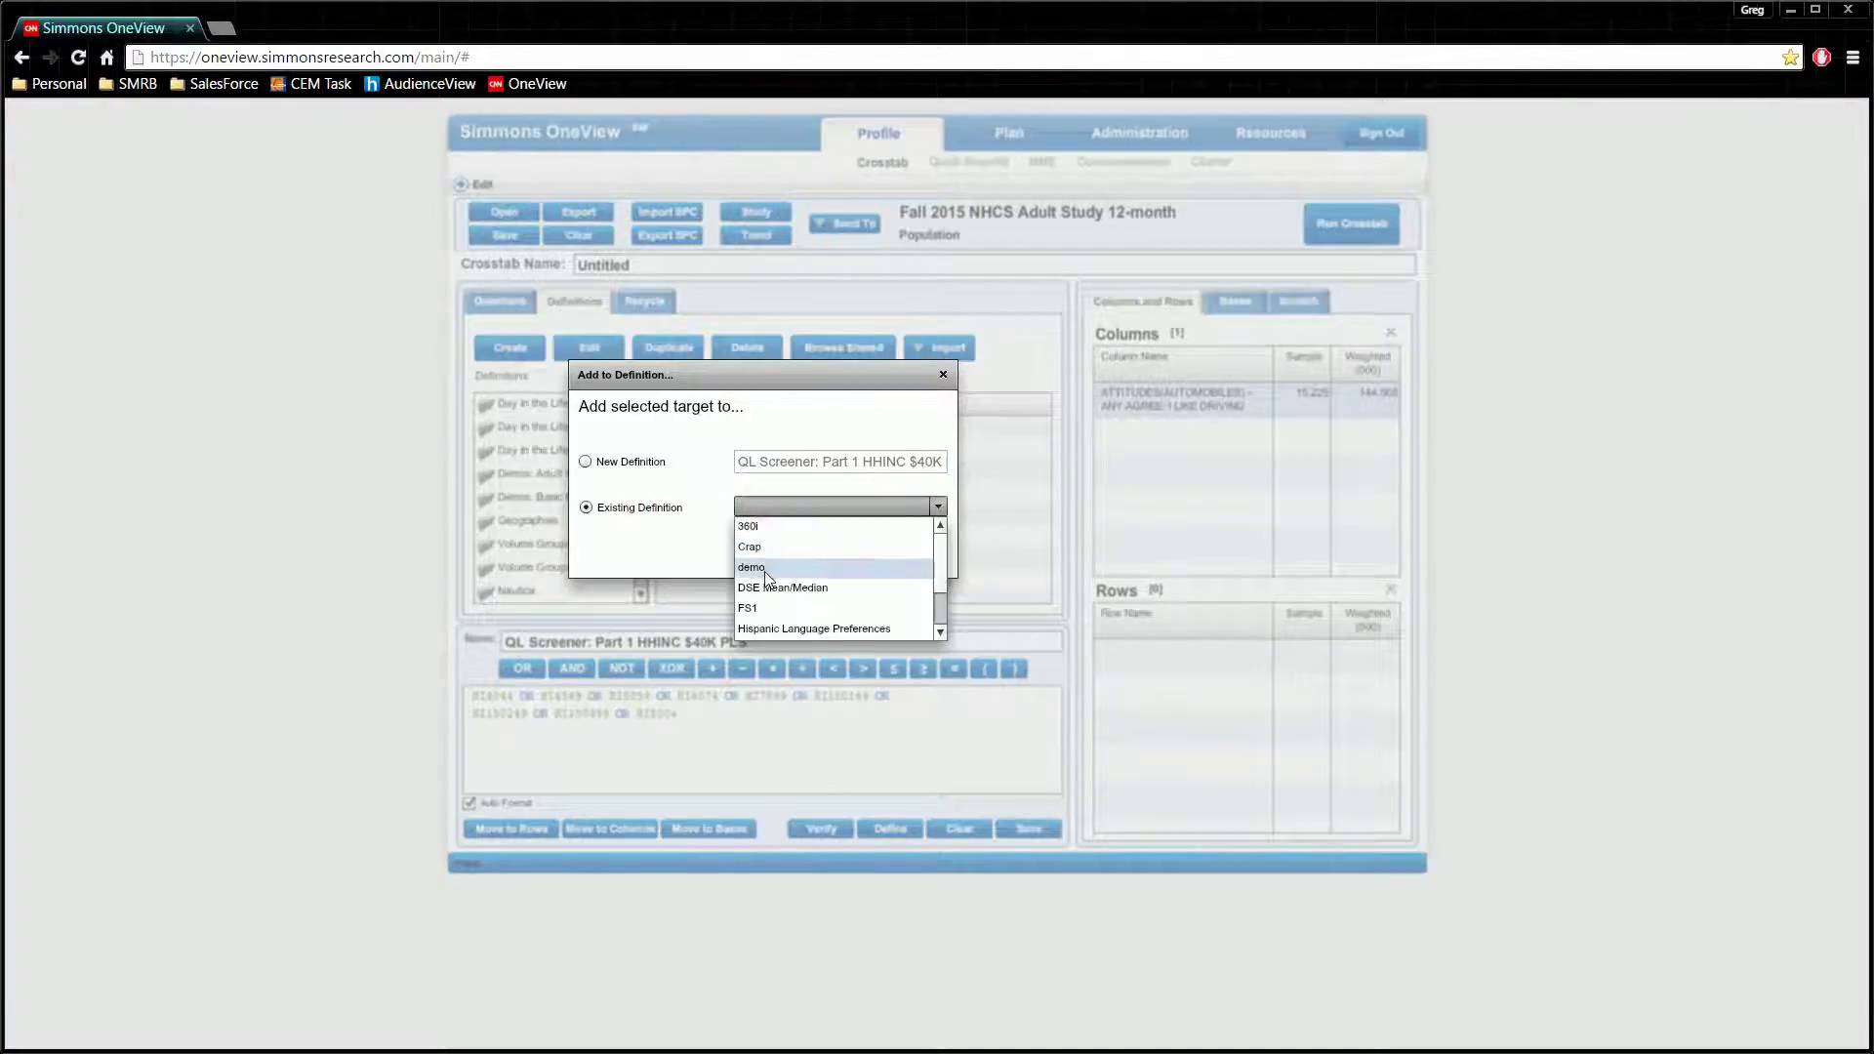
click(767, 569)
click(841, 557)
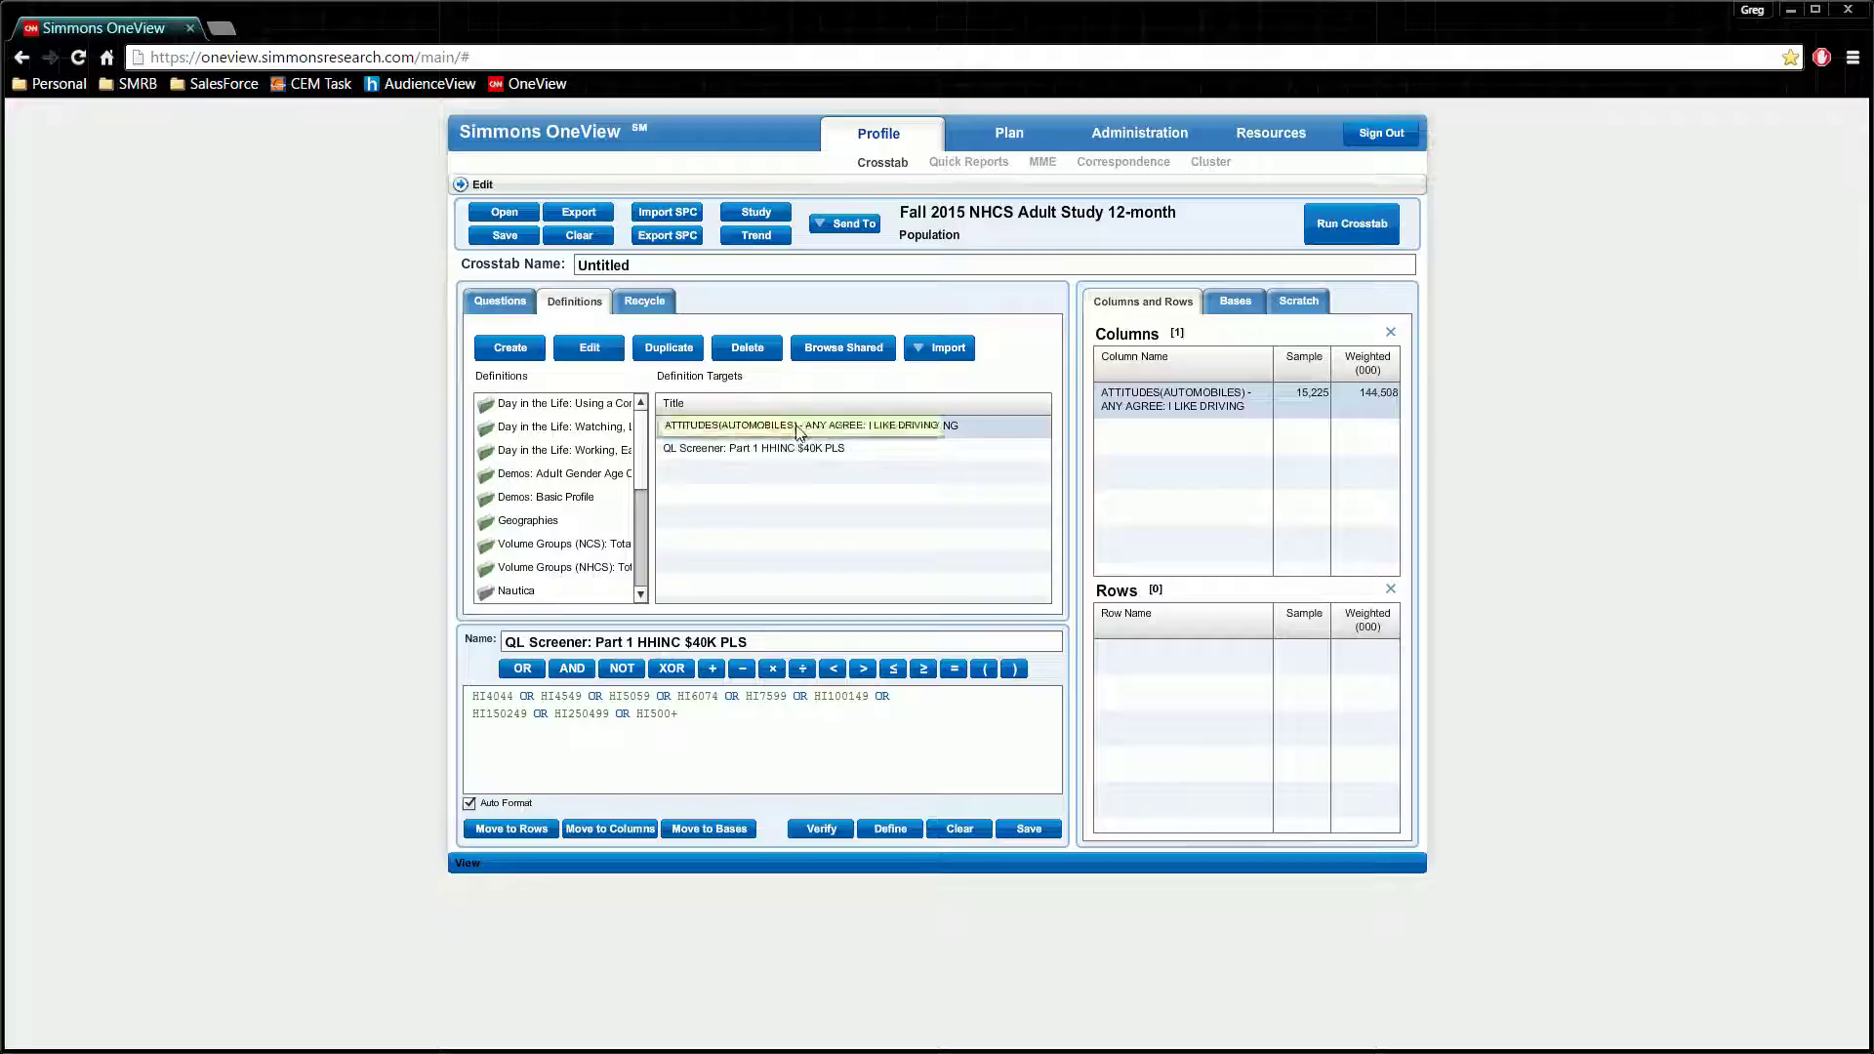
Step: Put QL Screener in the crosstab columns and I LIKE DRIVING in the rows
drag(799, 447, 1204, 477)
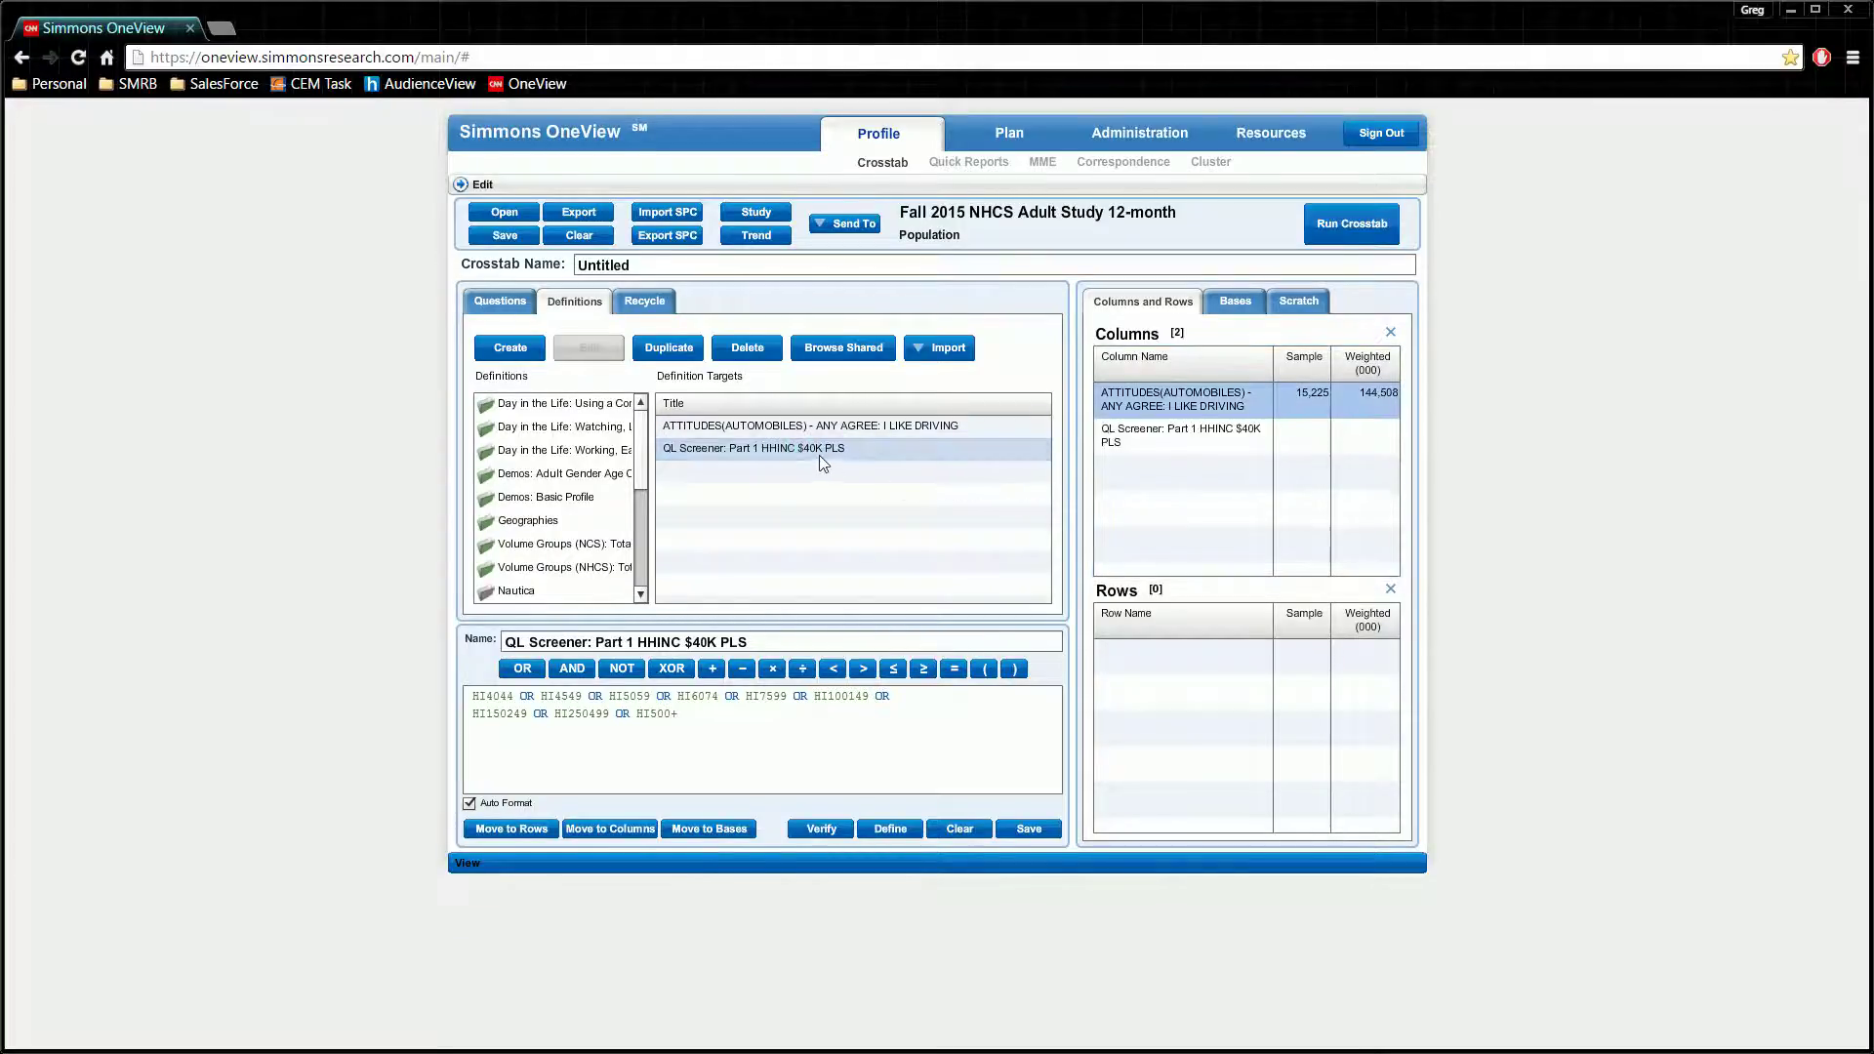
drag(800, 436, 1383, 722)
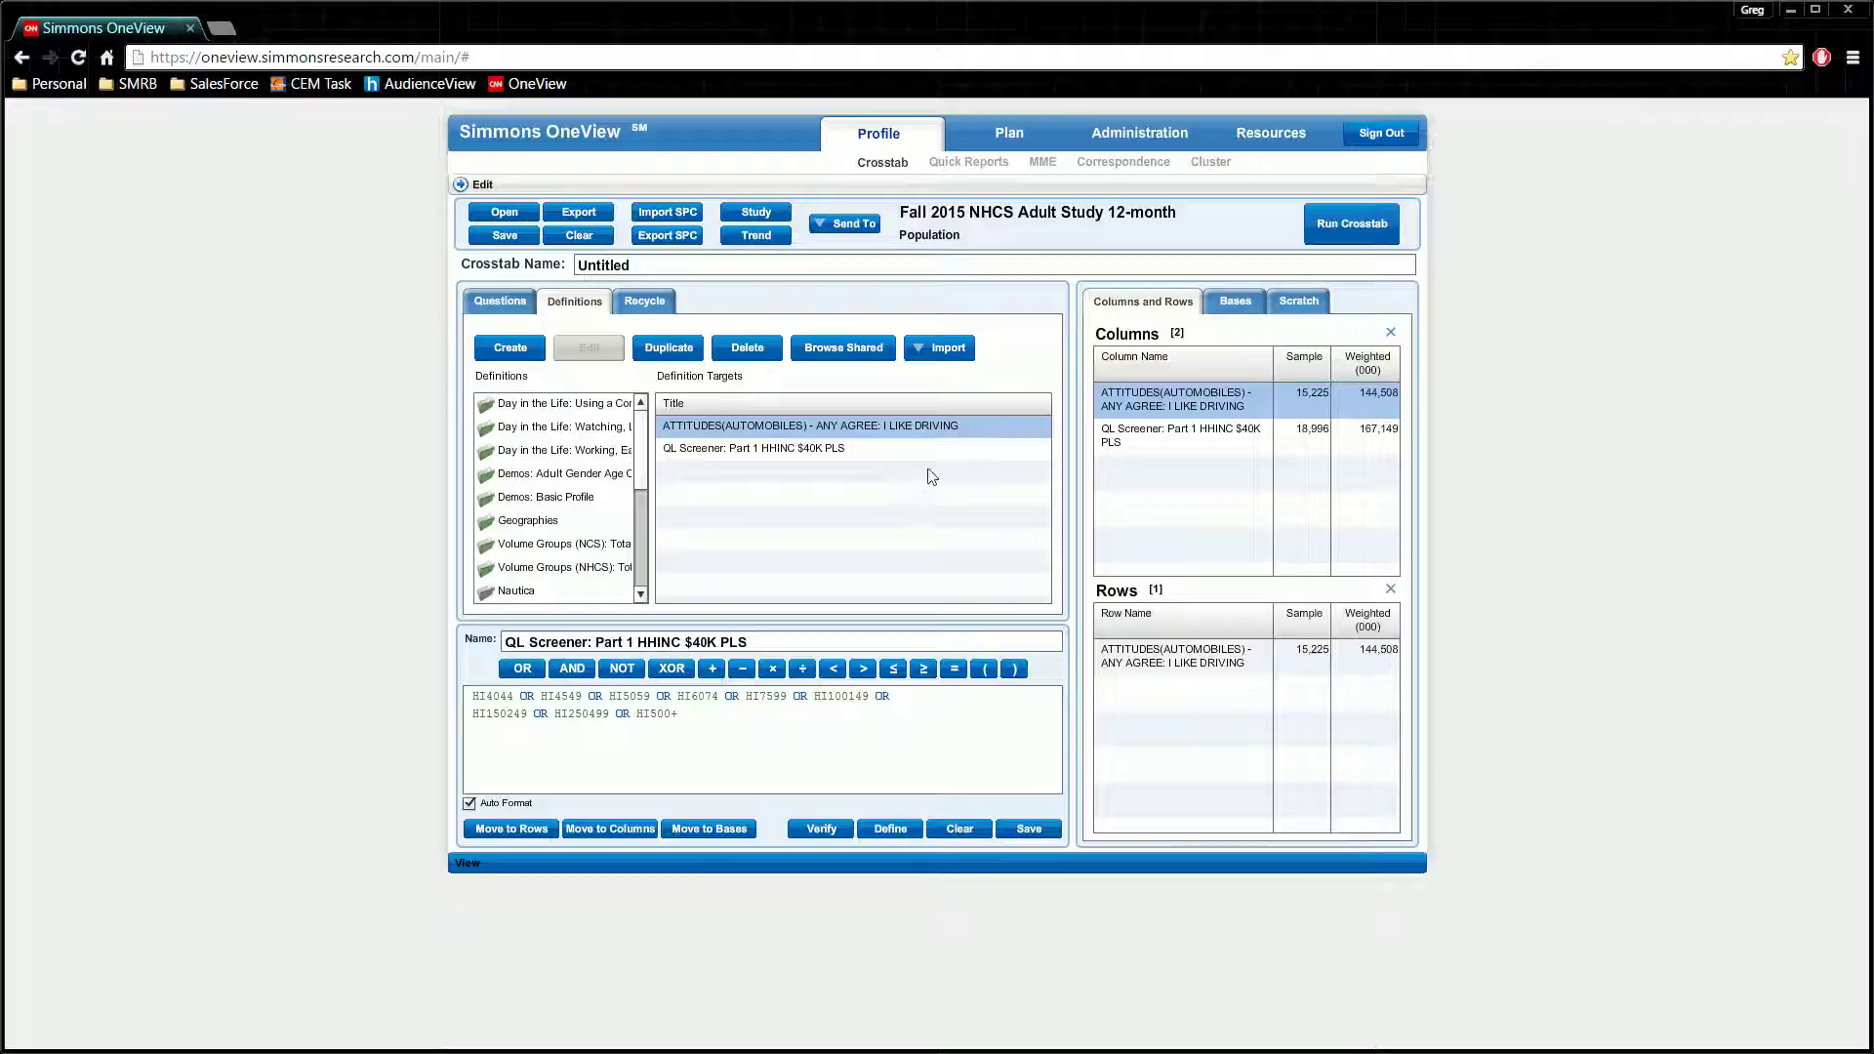
click(859, 341)
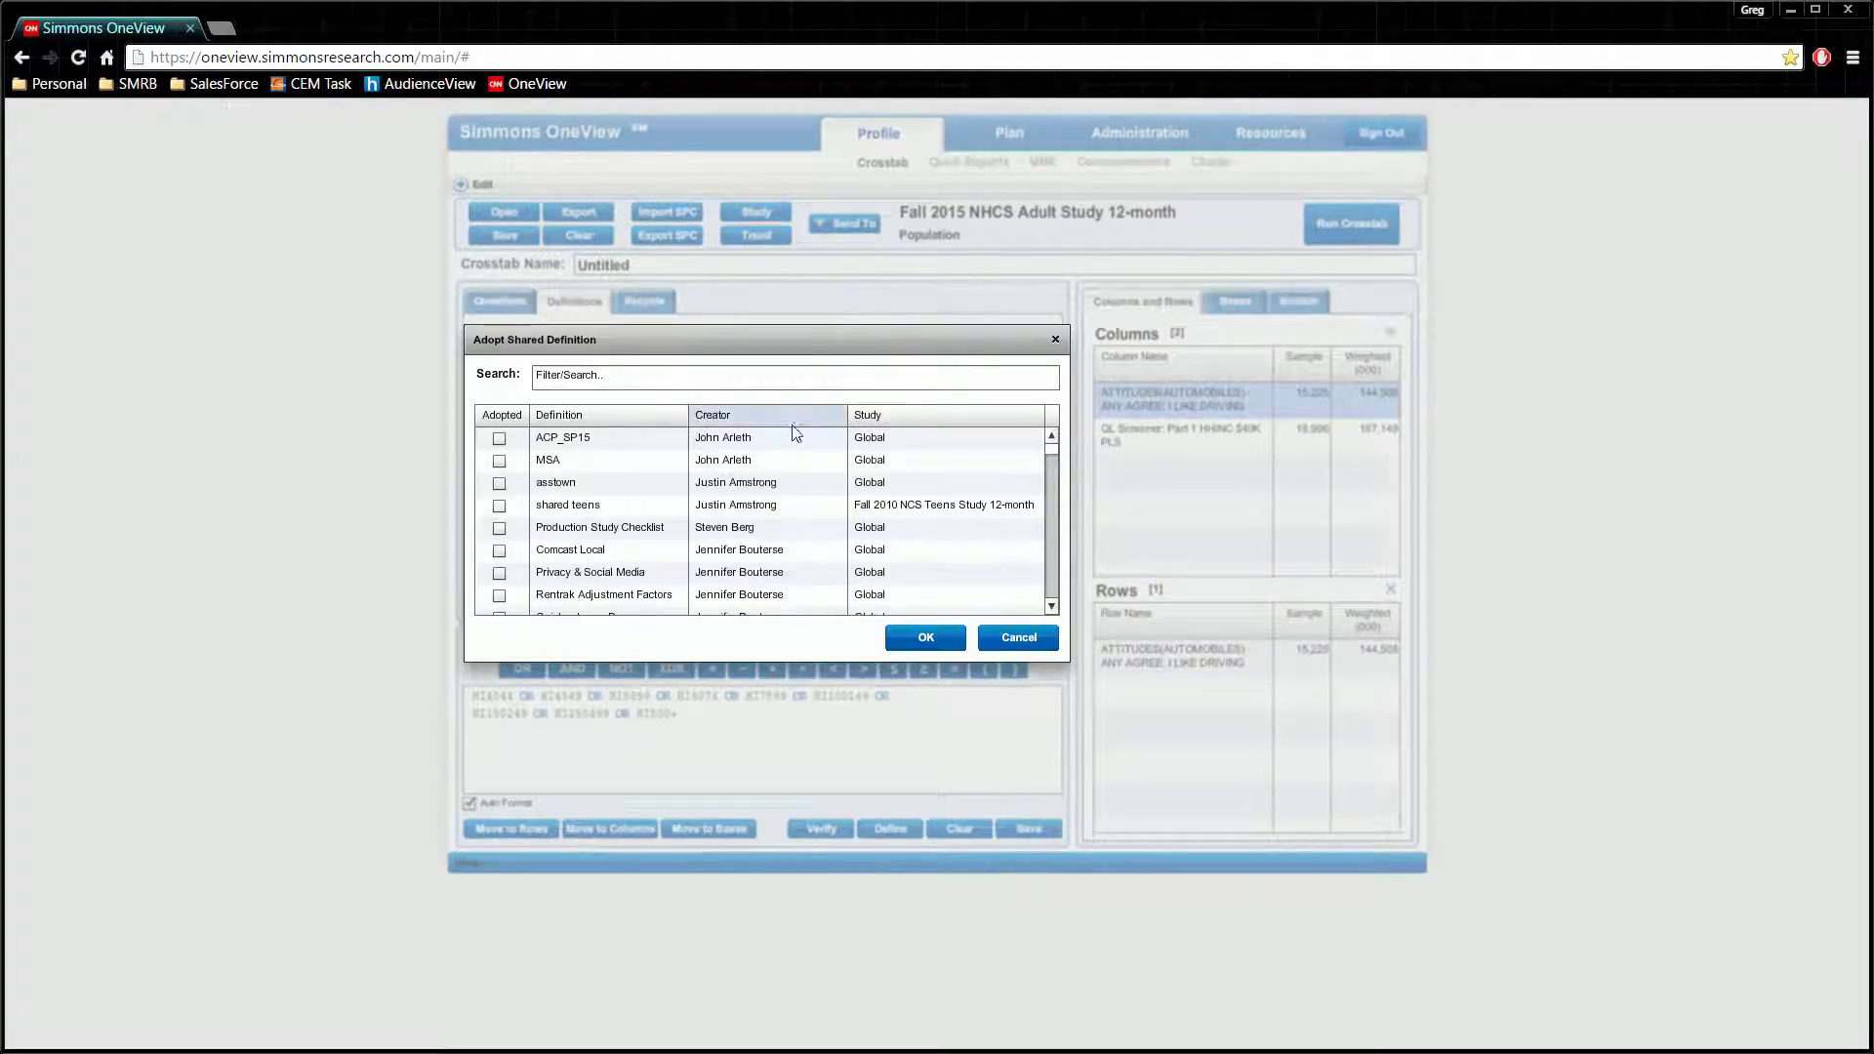
Step: Tick and adopt the shared Amazon definition into your Definitions list
click(776, 375)
scroll(744, 509, down, 5)
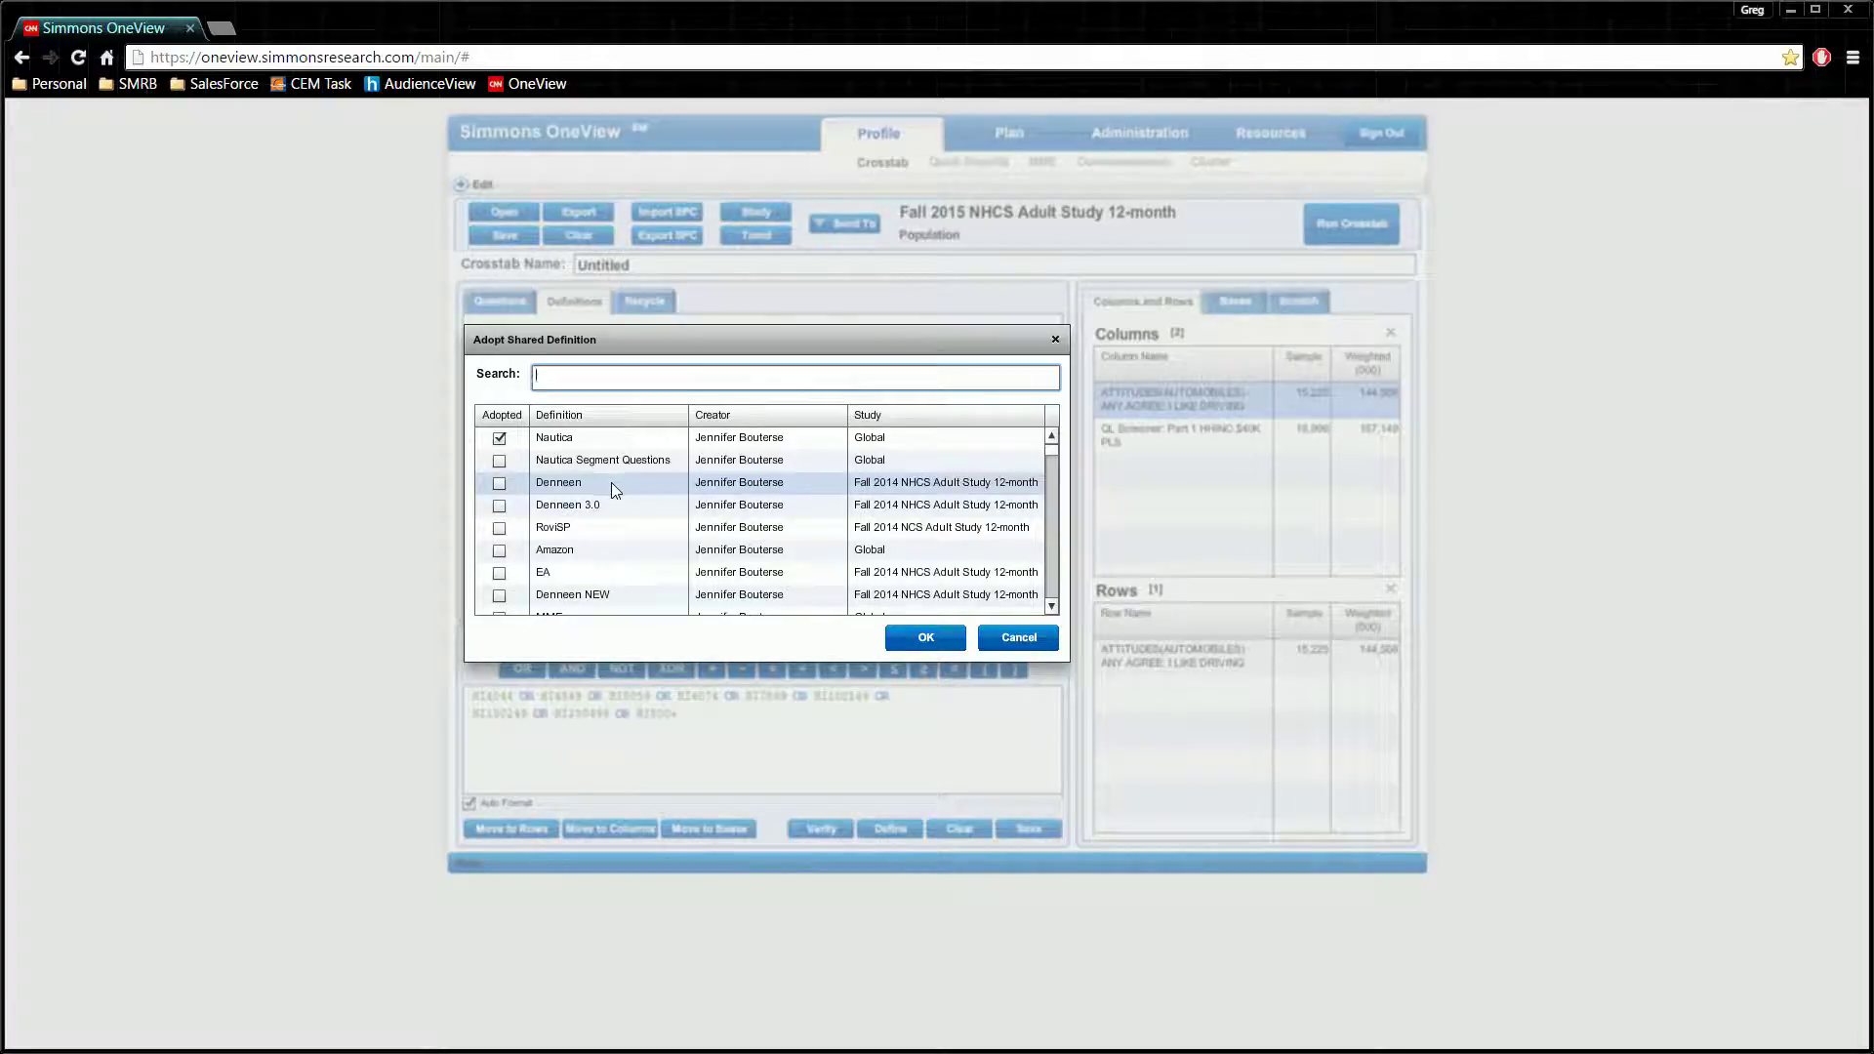
click(499, 552)
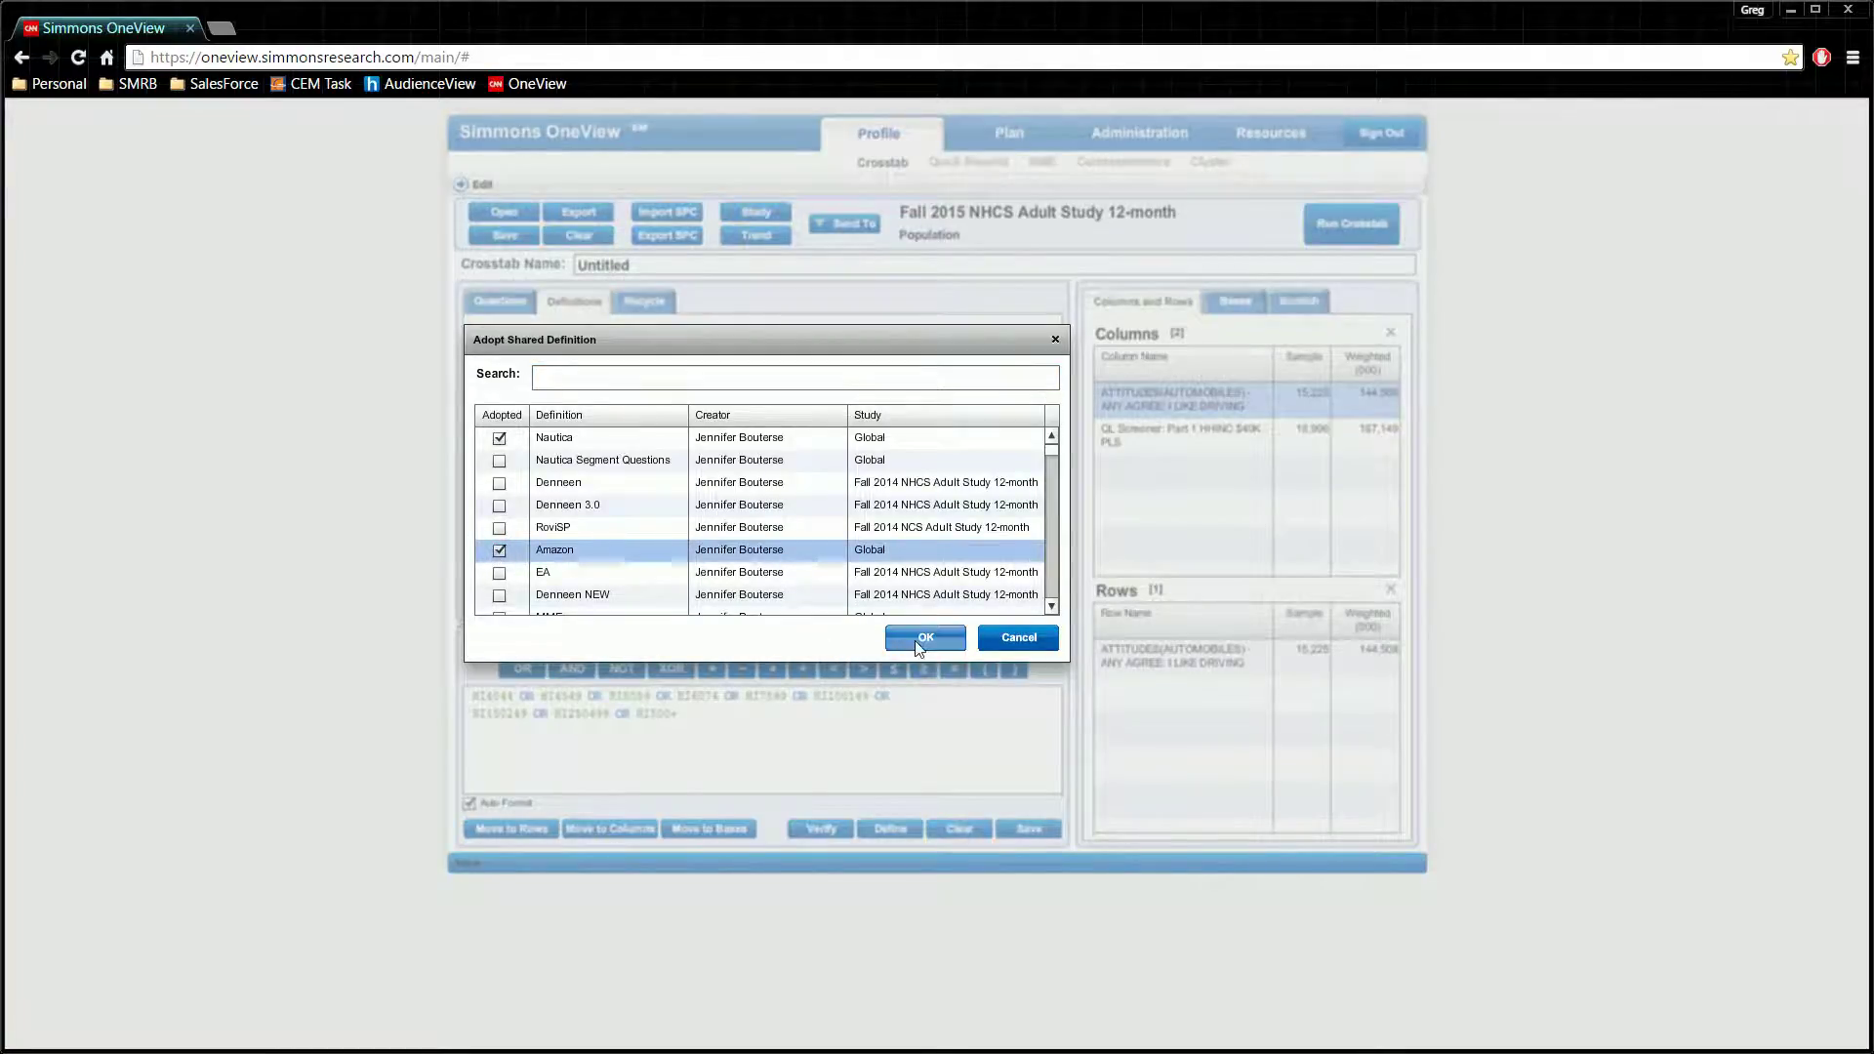
click(891, 650)
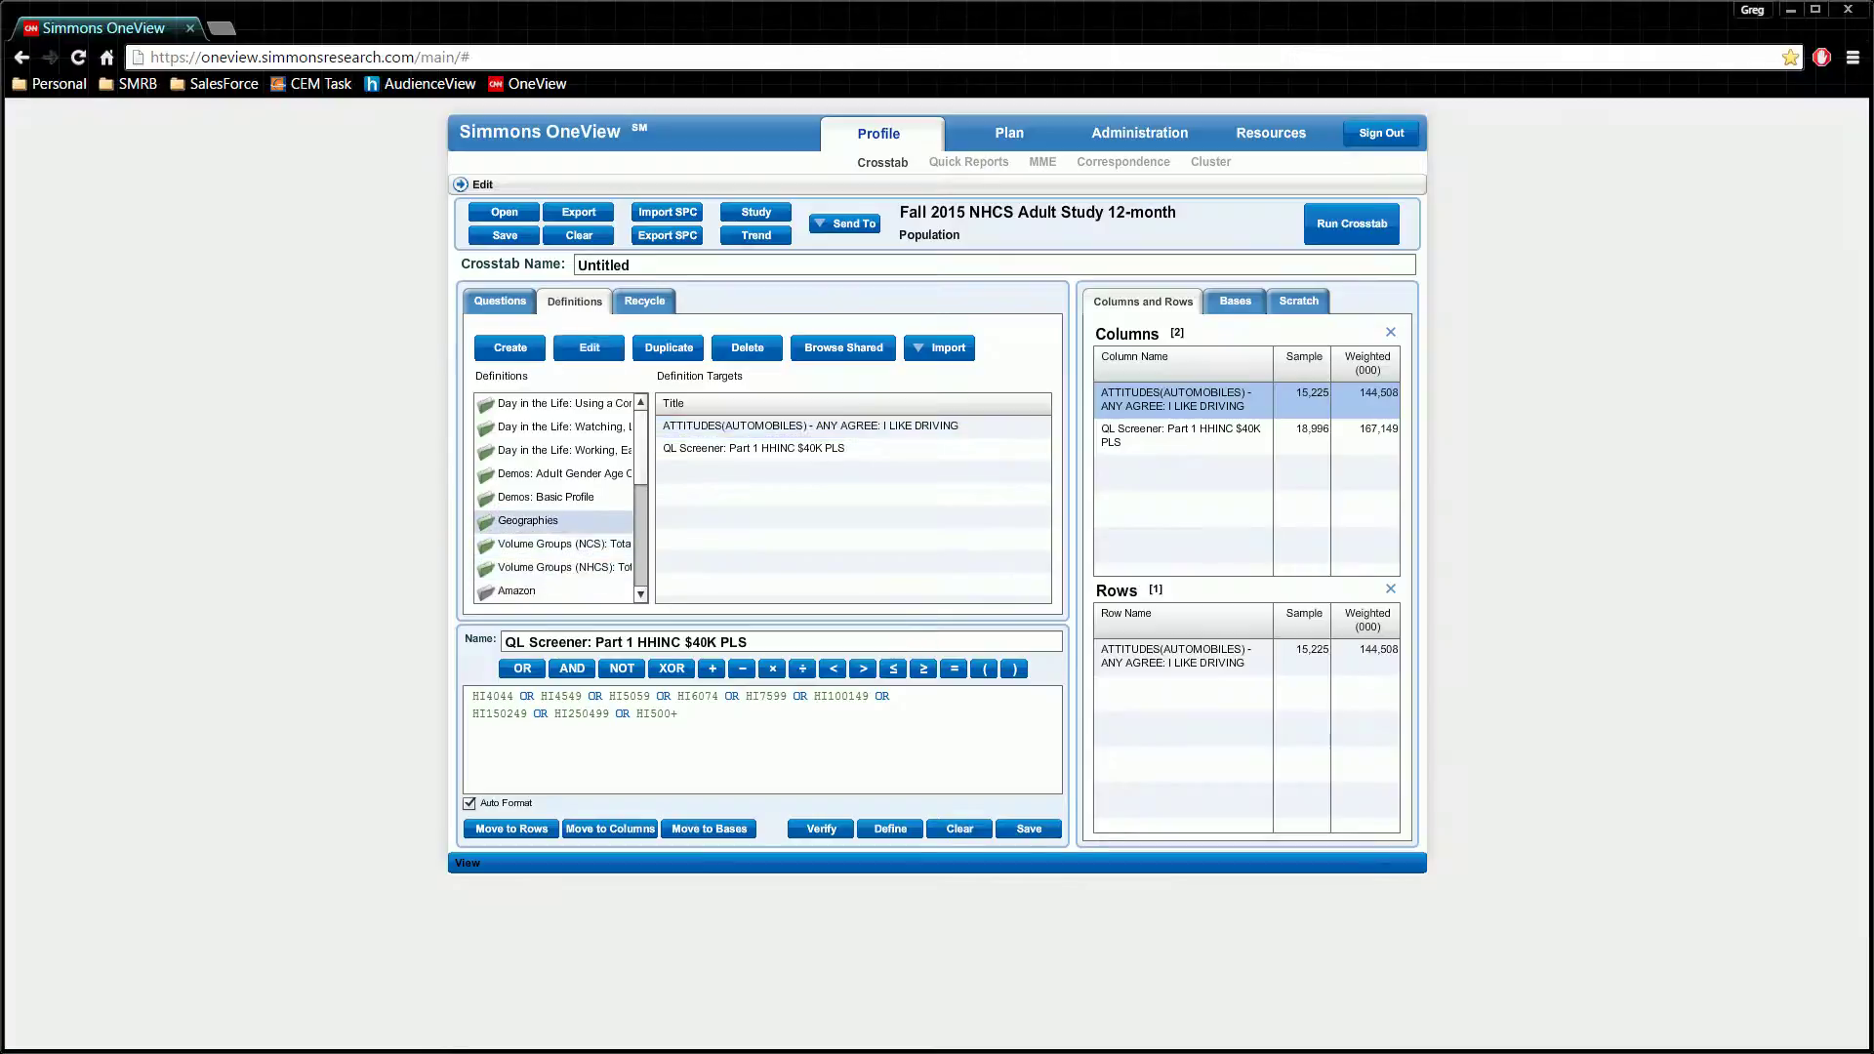
scroll(561, 522, down, 1)
Step: Duplicate the Amazon definition as 'copy of Amazon', repeating the duplication once
click(562, 522)
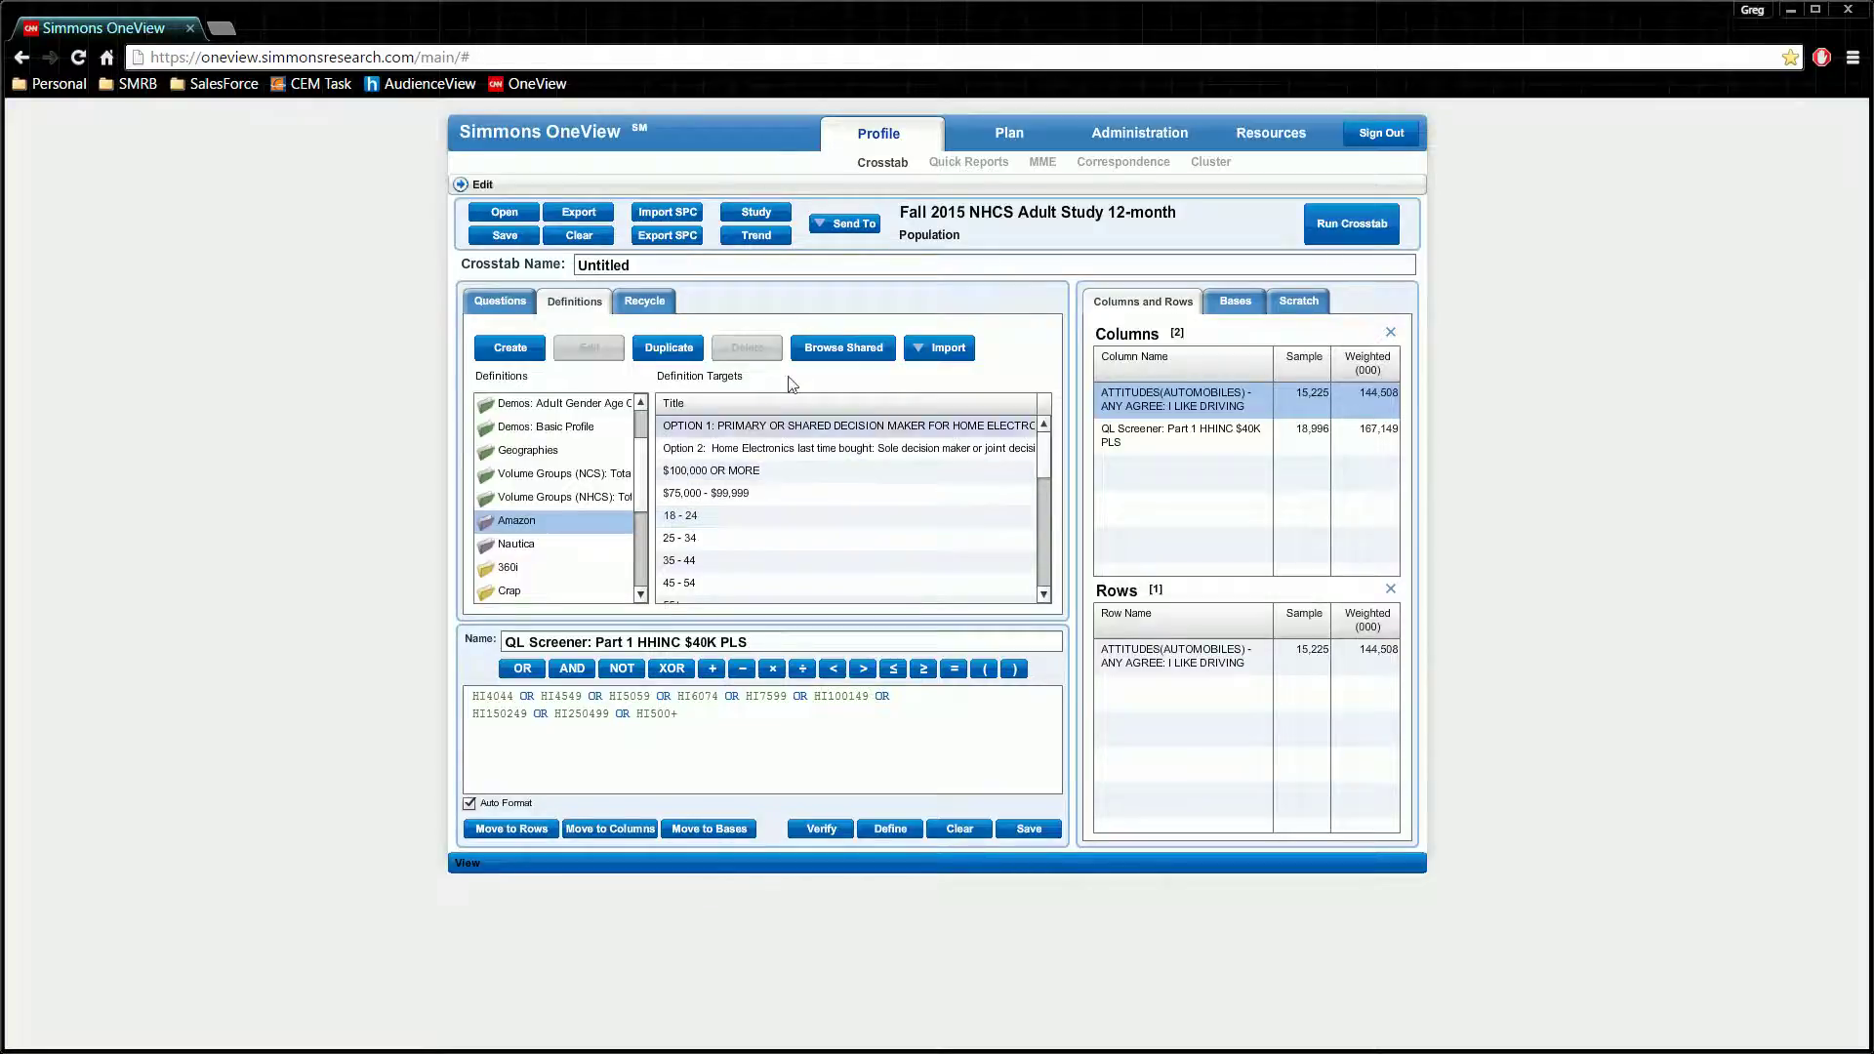
click(648, 348)
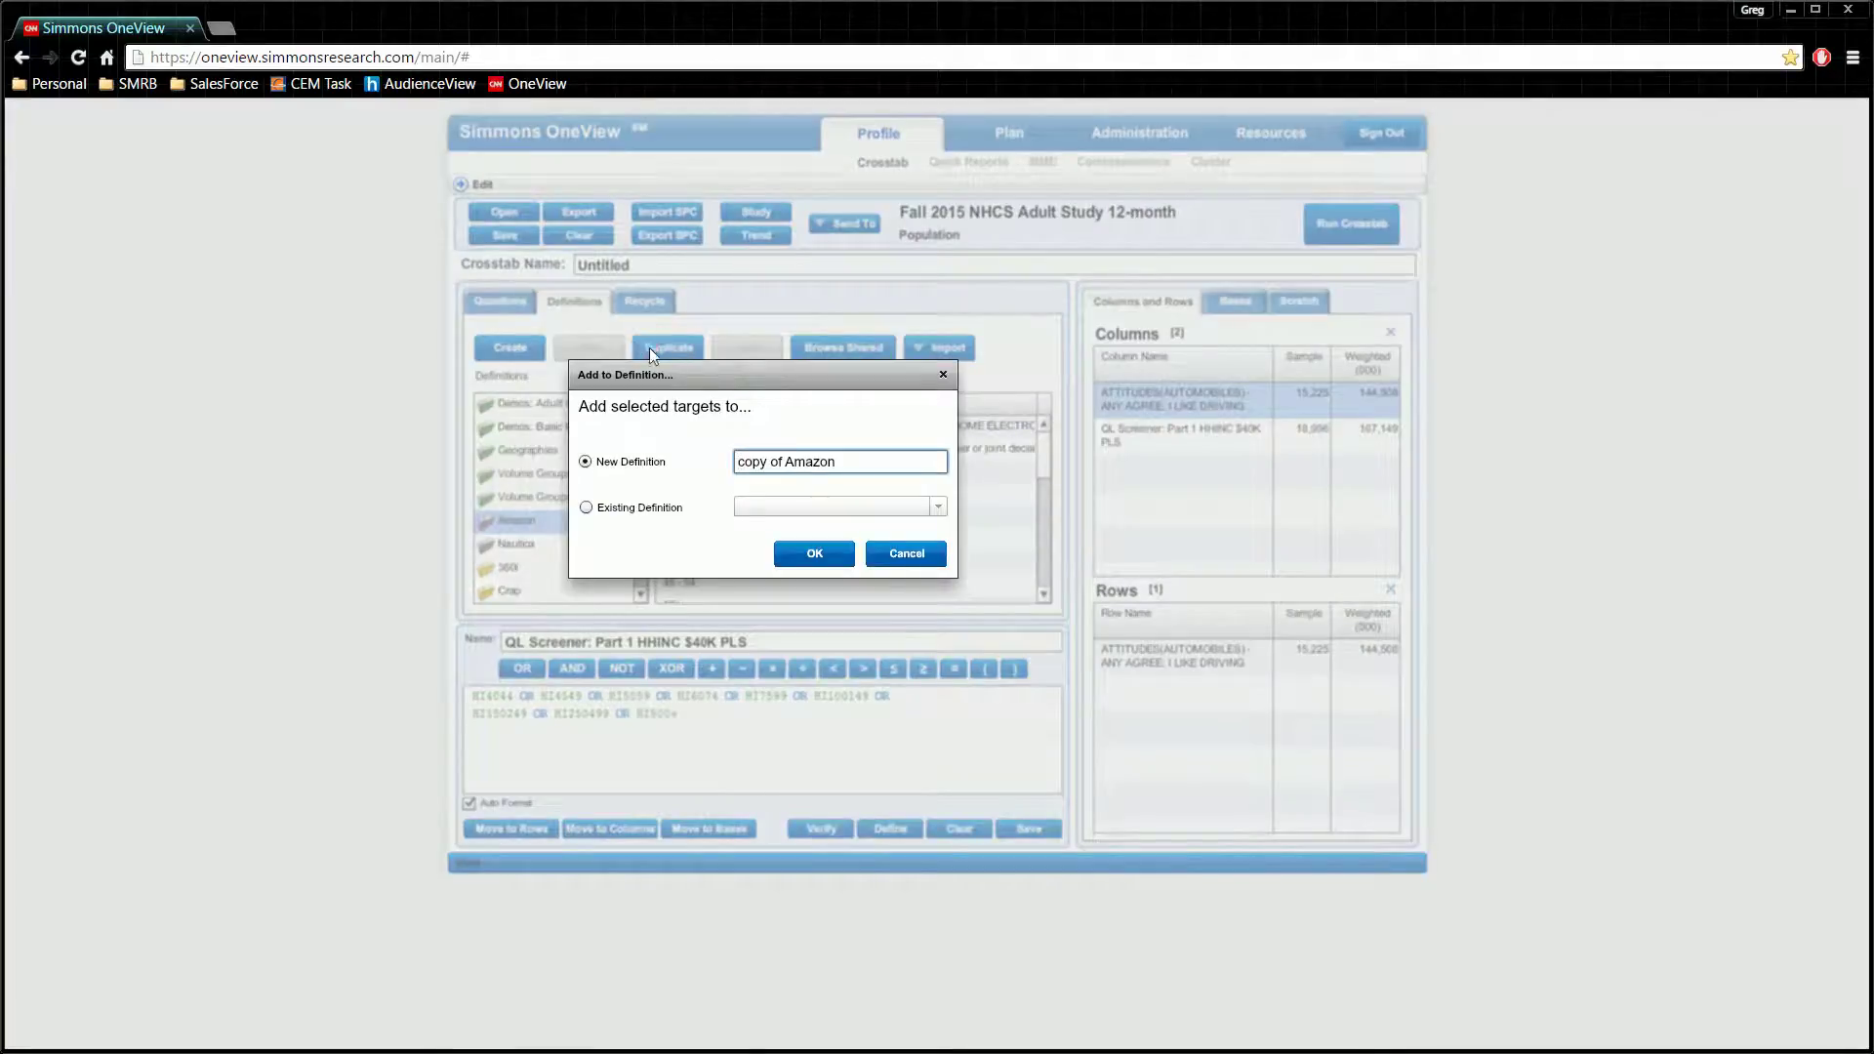
click(814, 553)
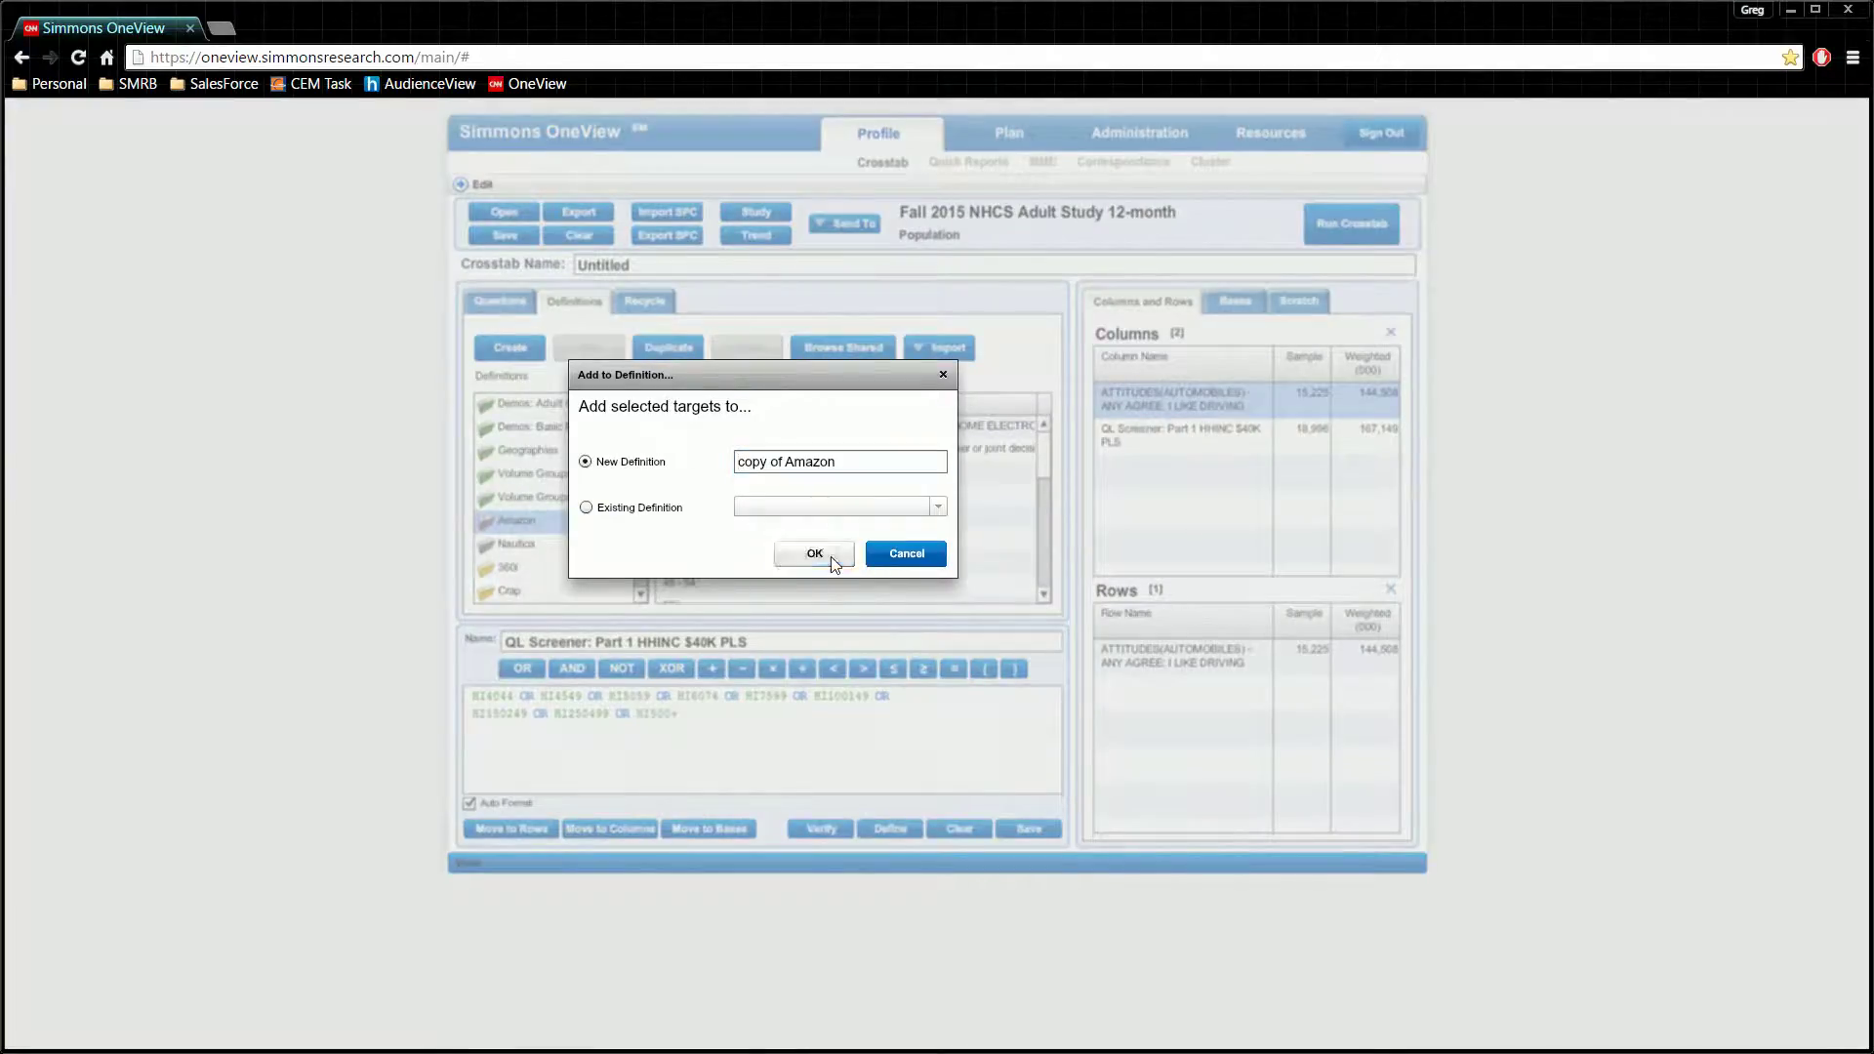
scroll(543, 527, up, 5)
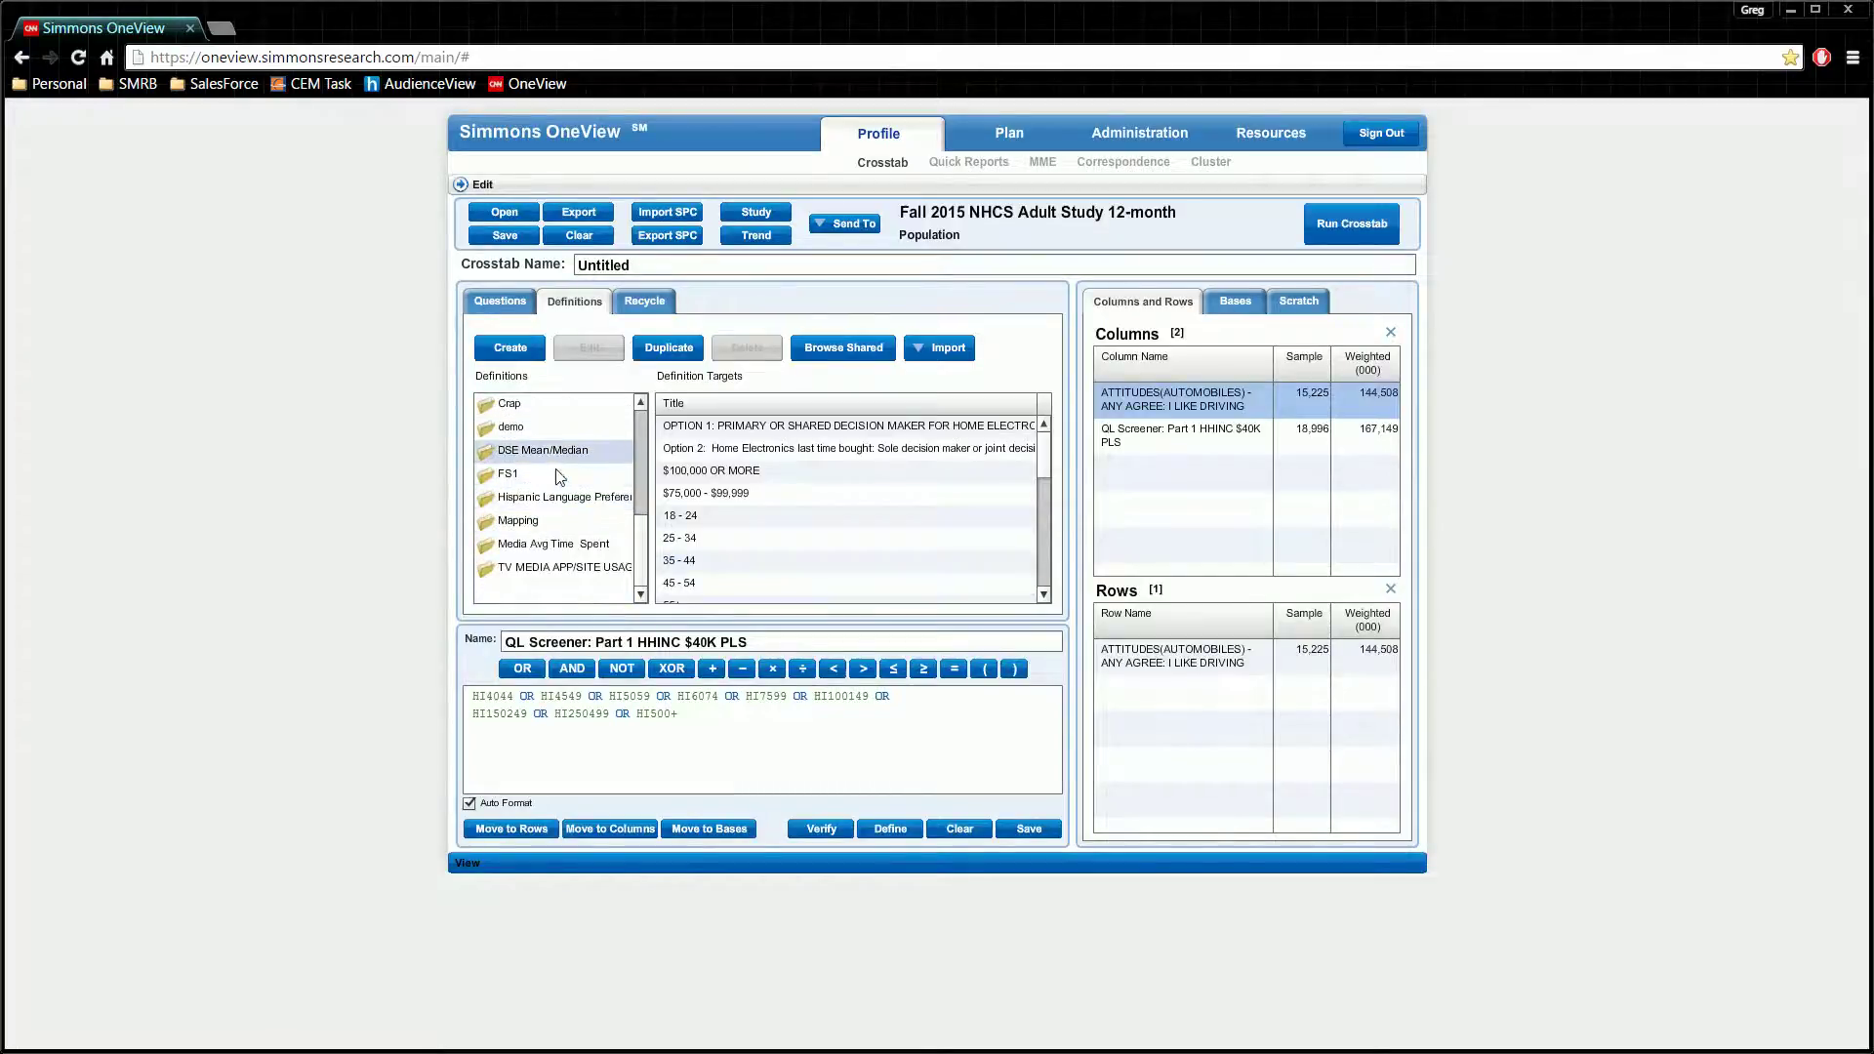
scroll(557, 472, up, 2)
click(668, 347)
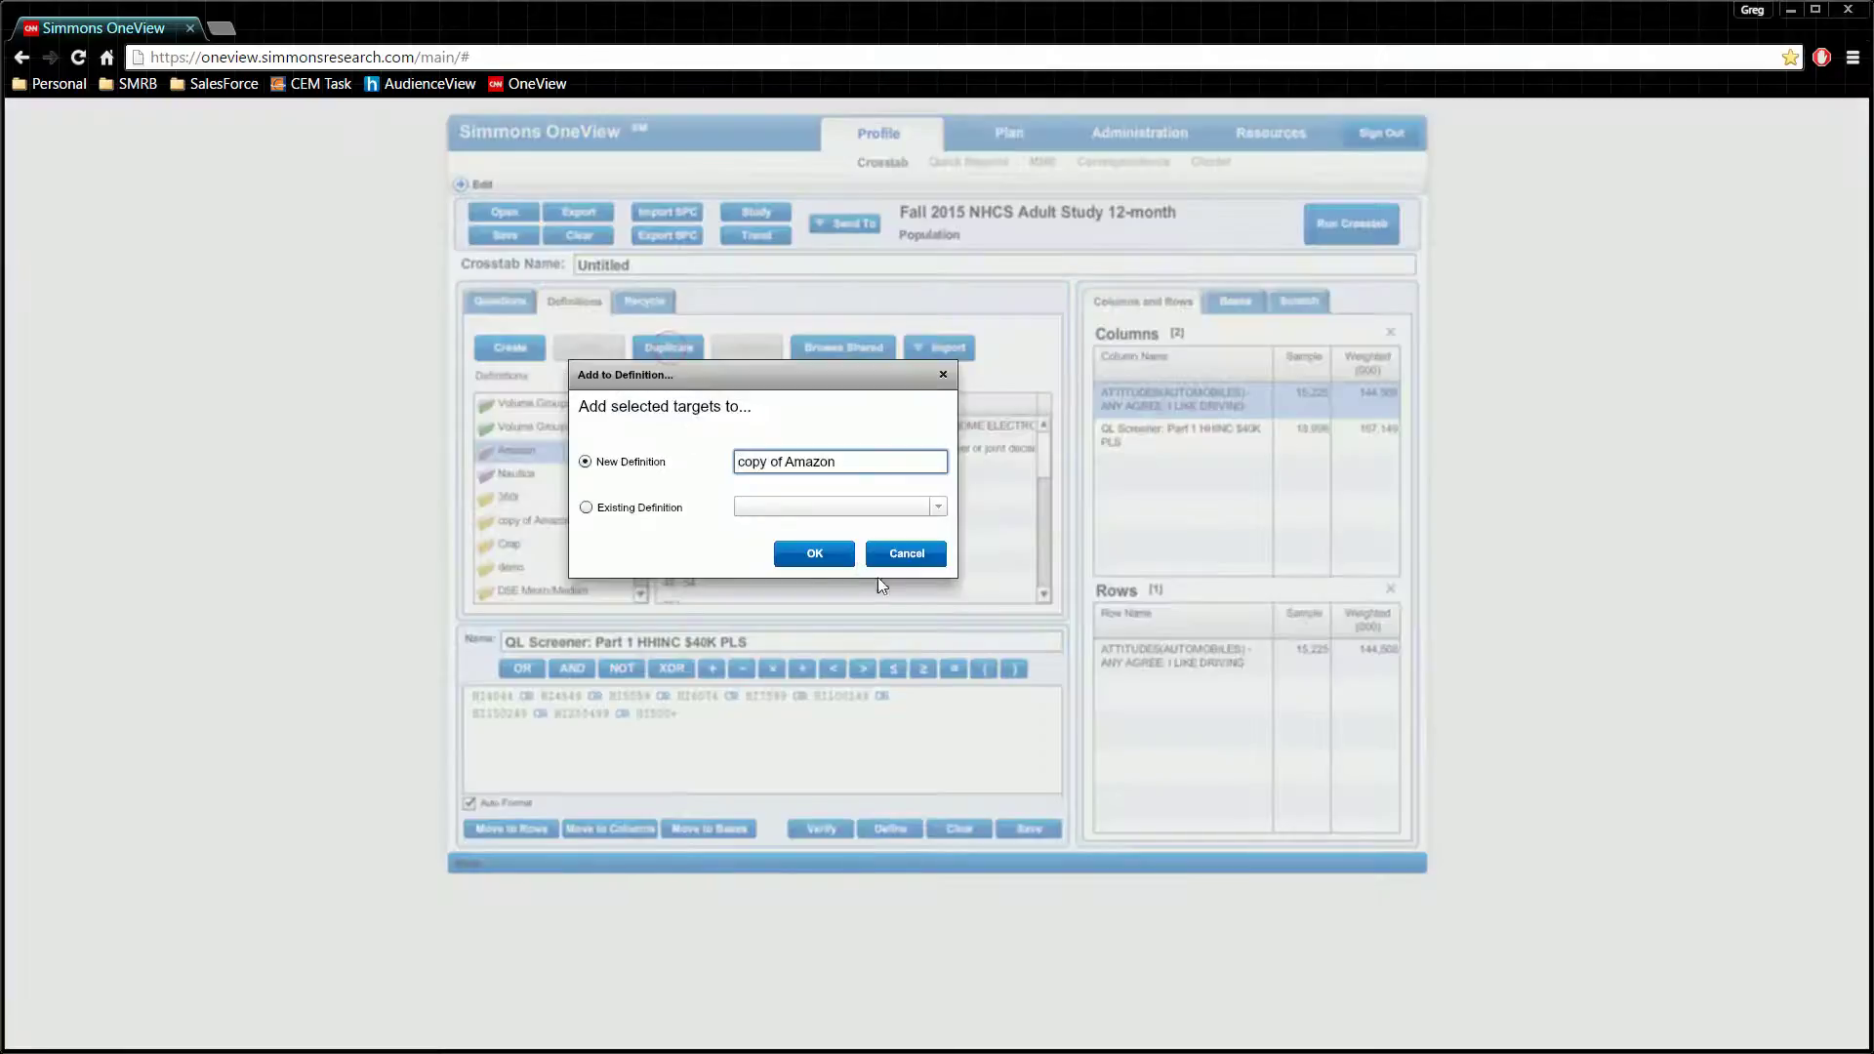
click(814, 553)
Step: Select 'copy of Amazon' and bring up the Import options for definitions
scroll(517, 531, down, 3)
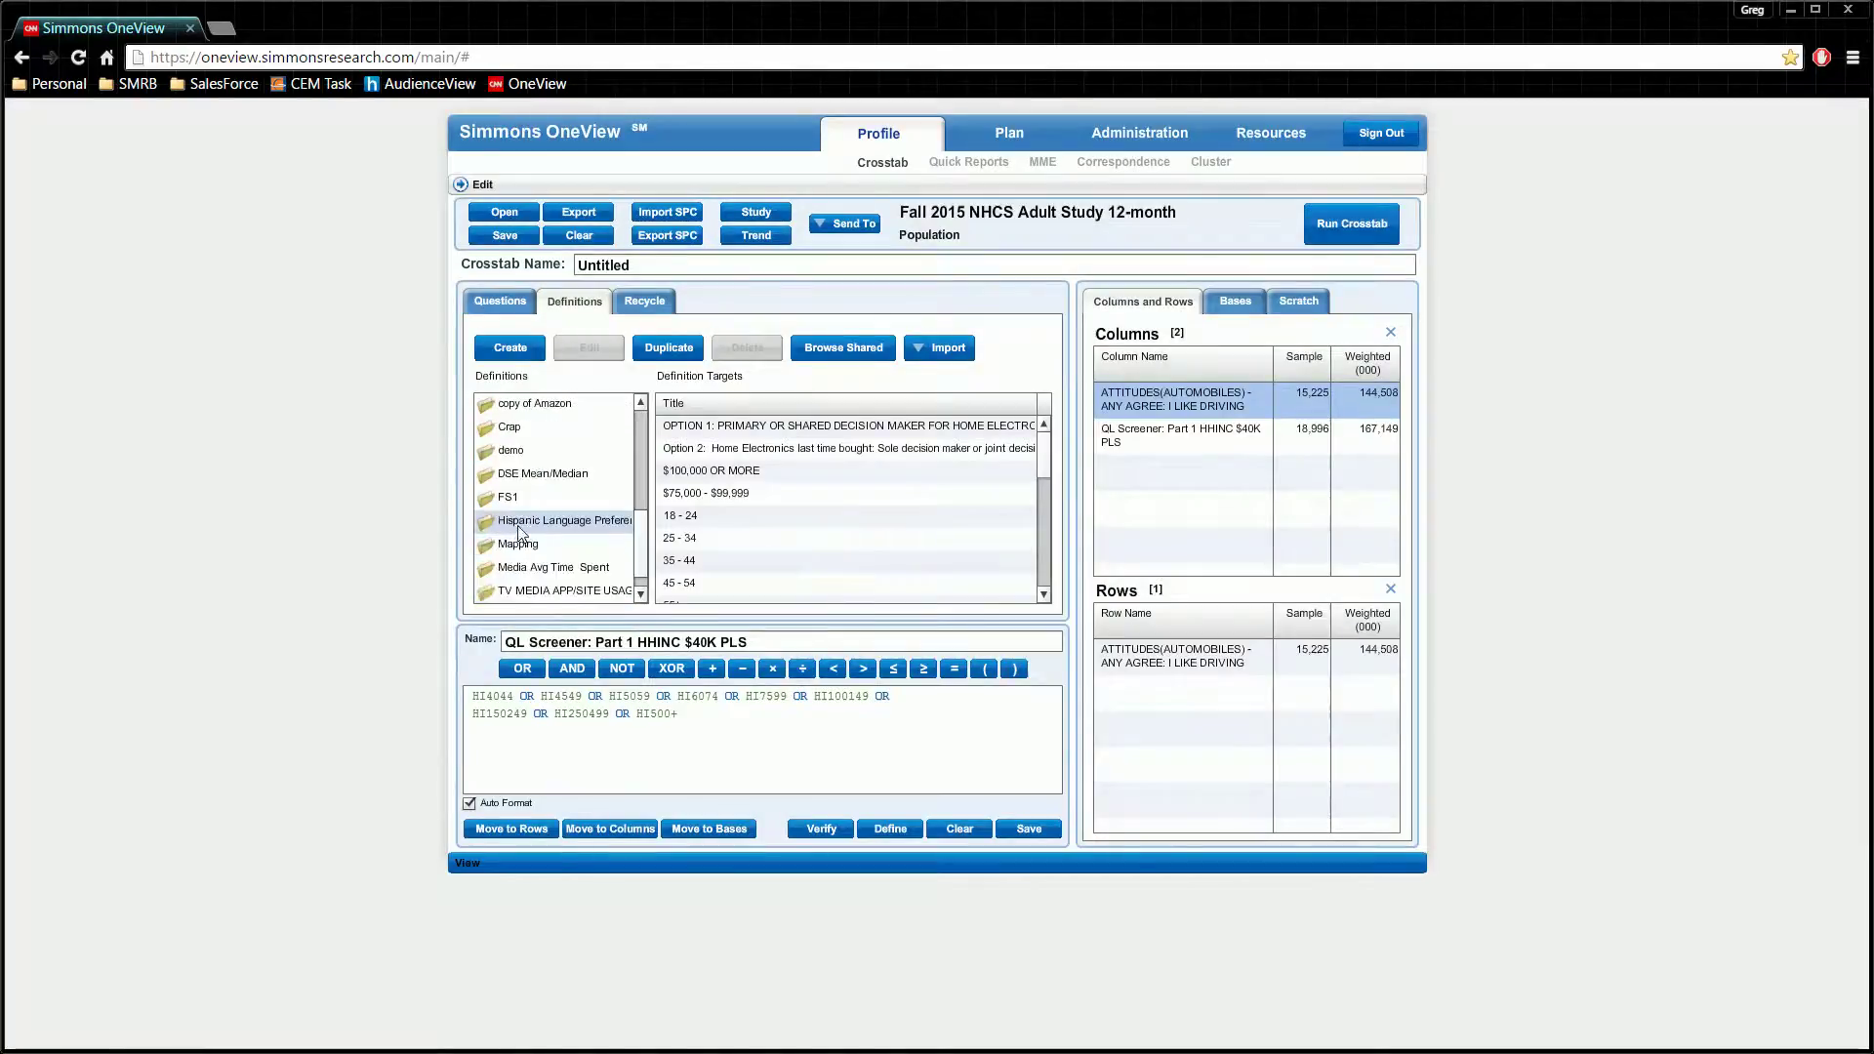
click(536, 403)
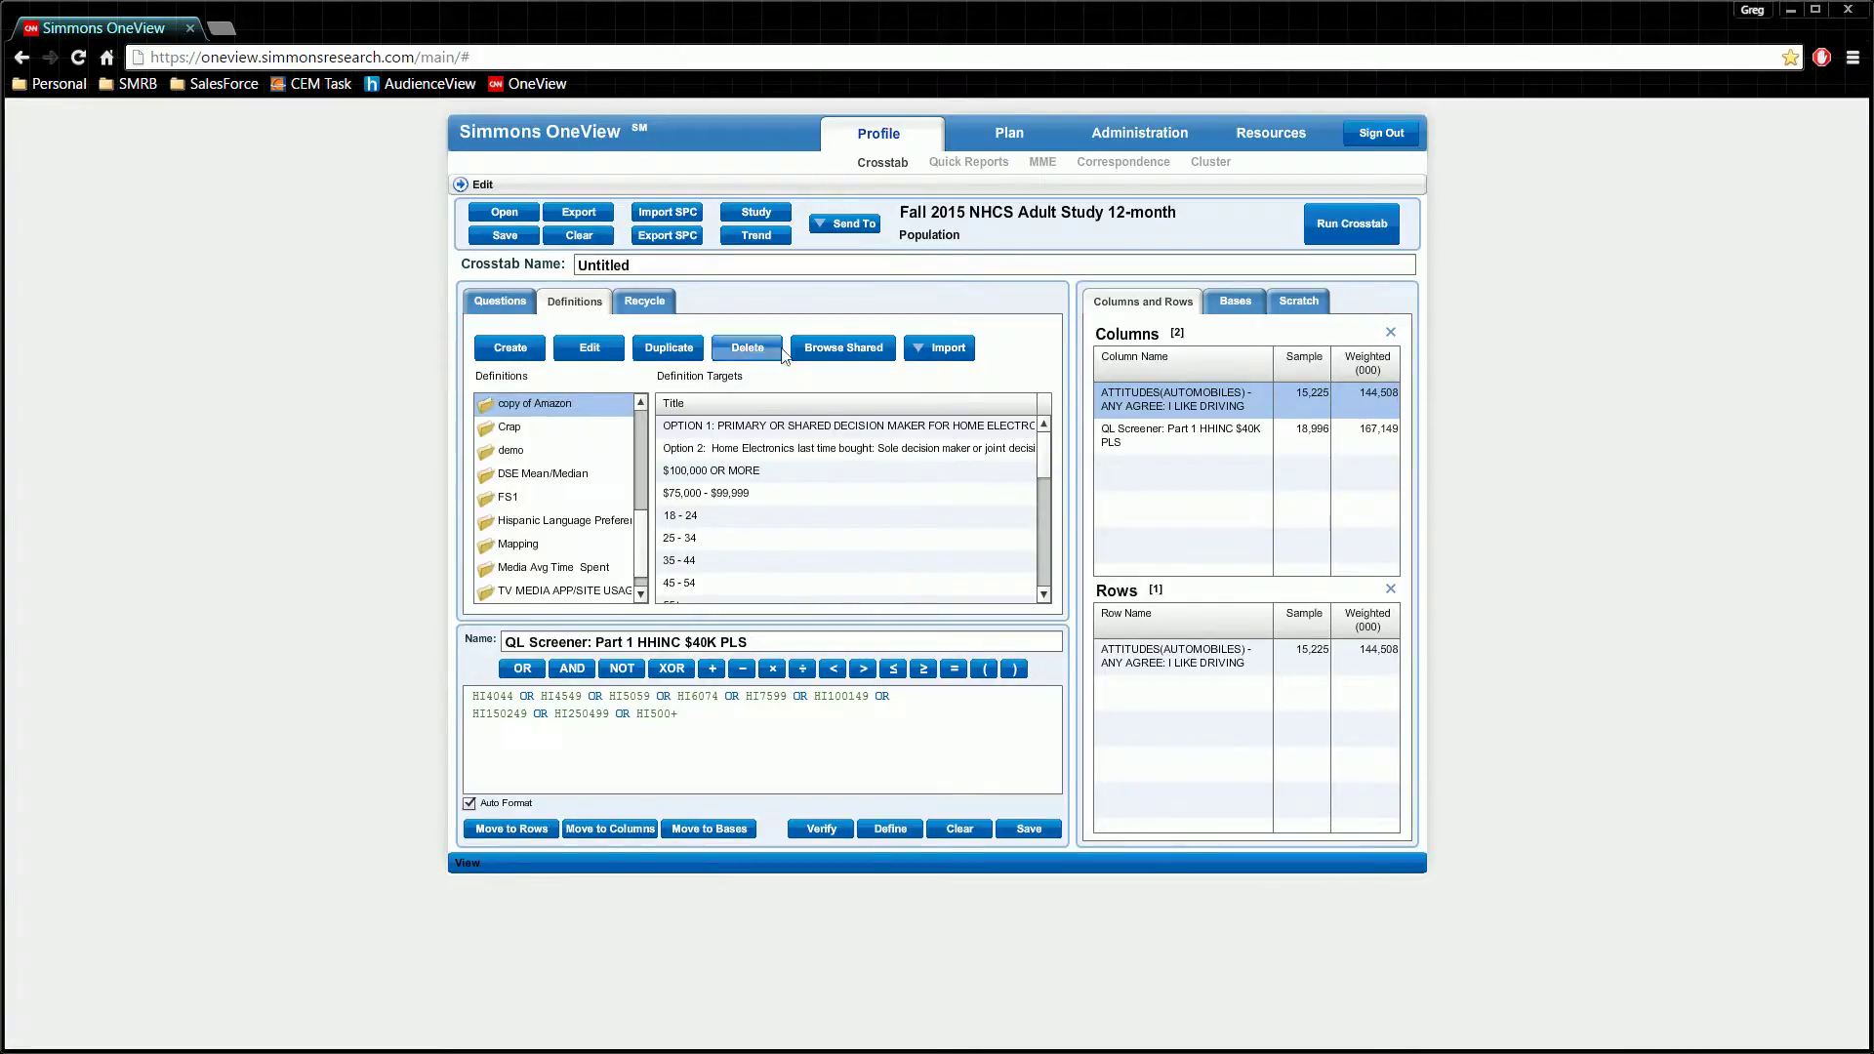
click(945, 351)
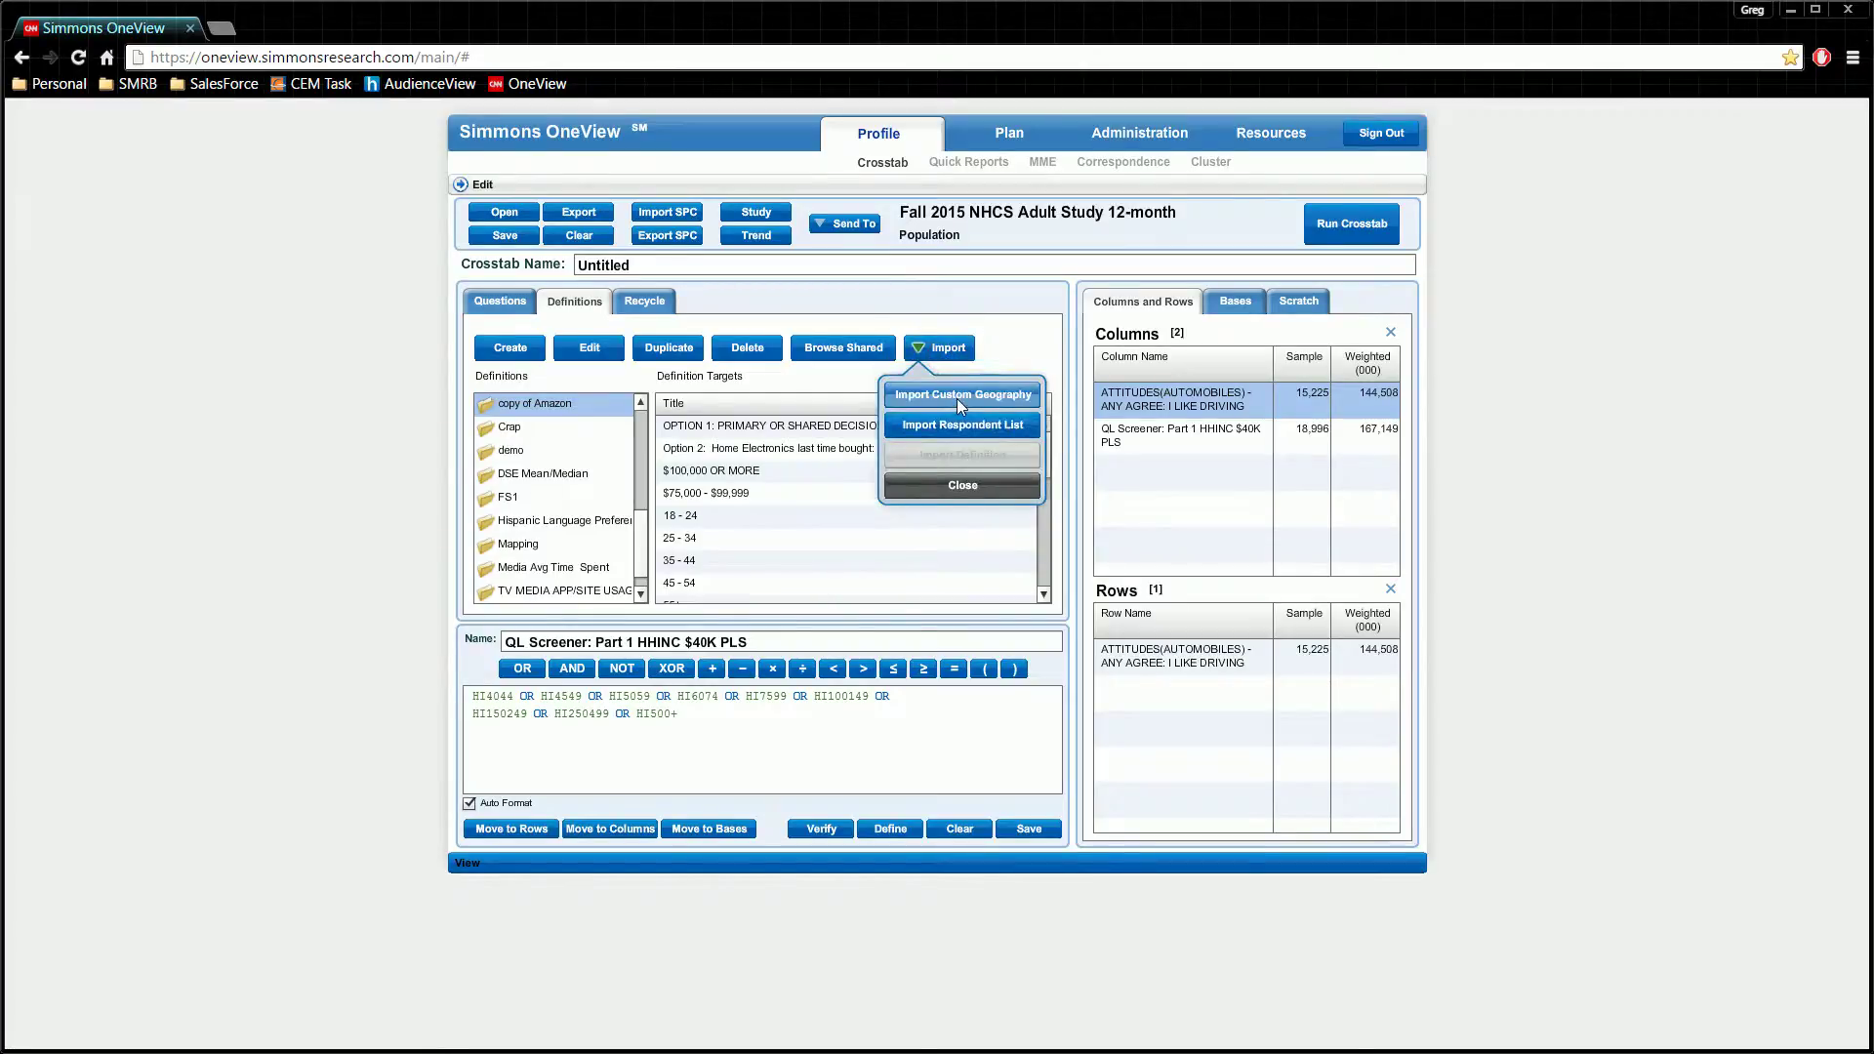
Step: Start a custom geography import using the file Demo Zip Codes.txt
click(959, 402)
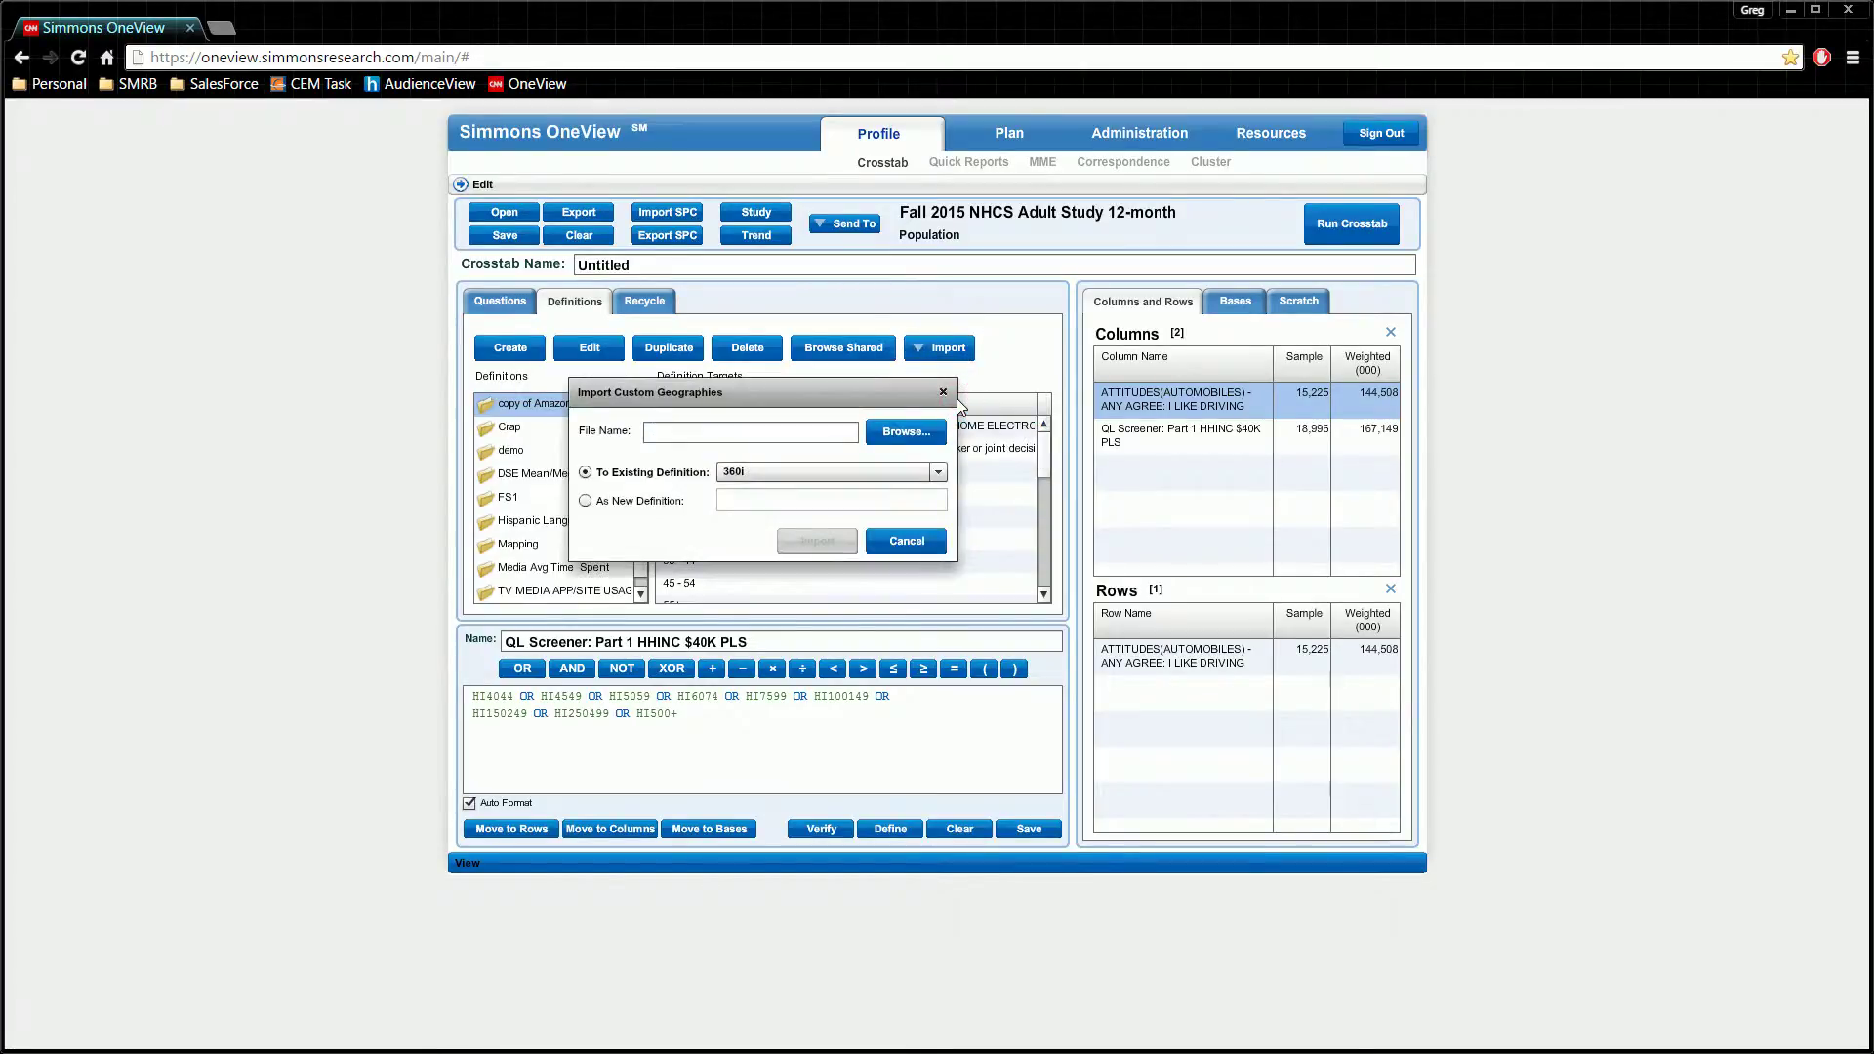
click(891, 434)
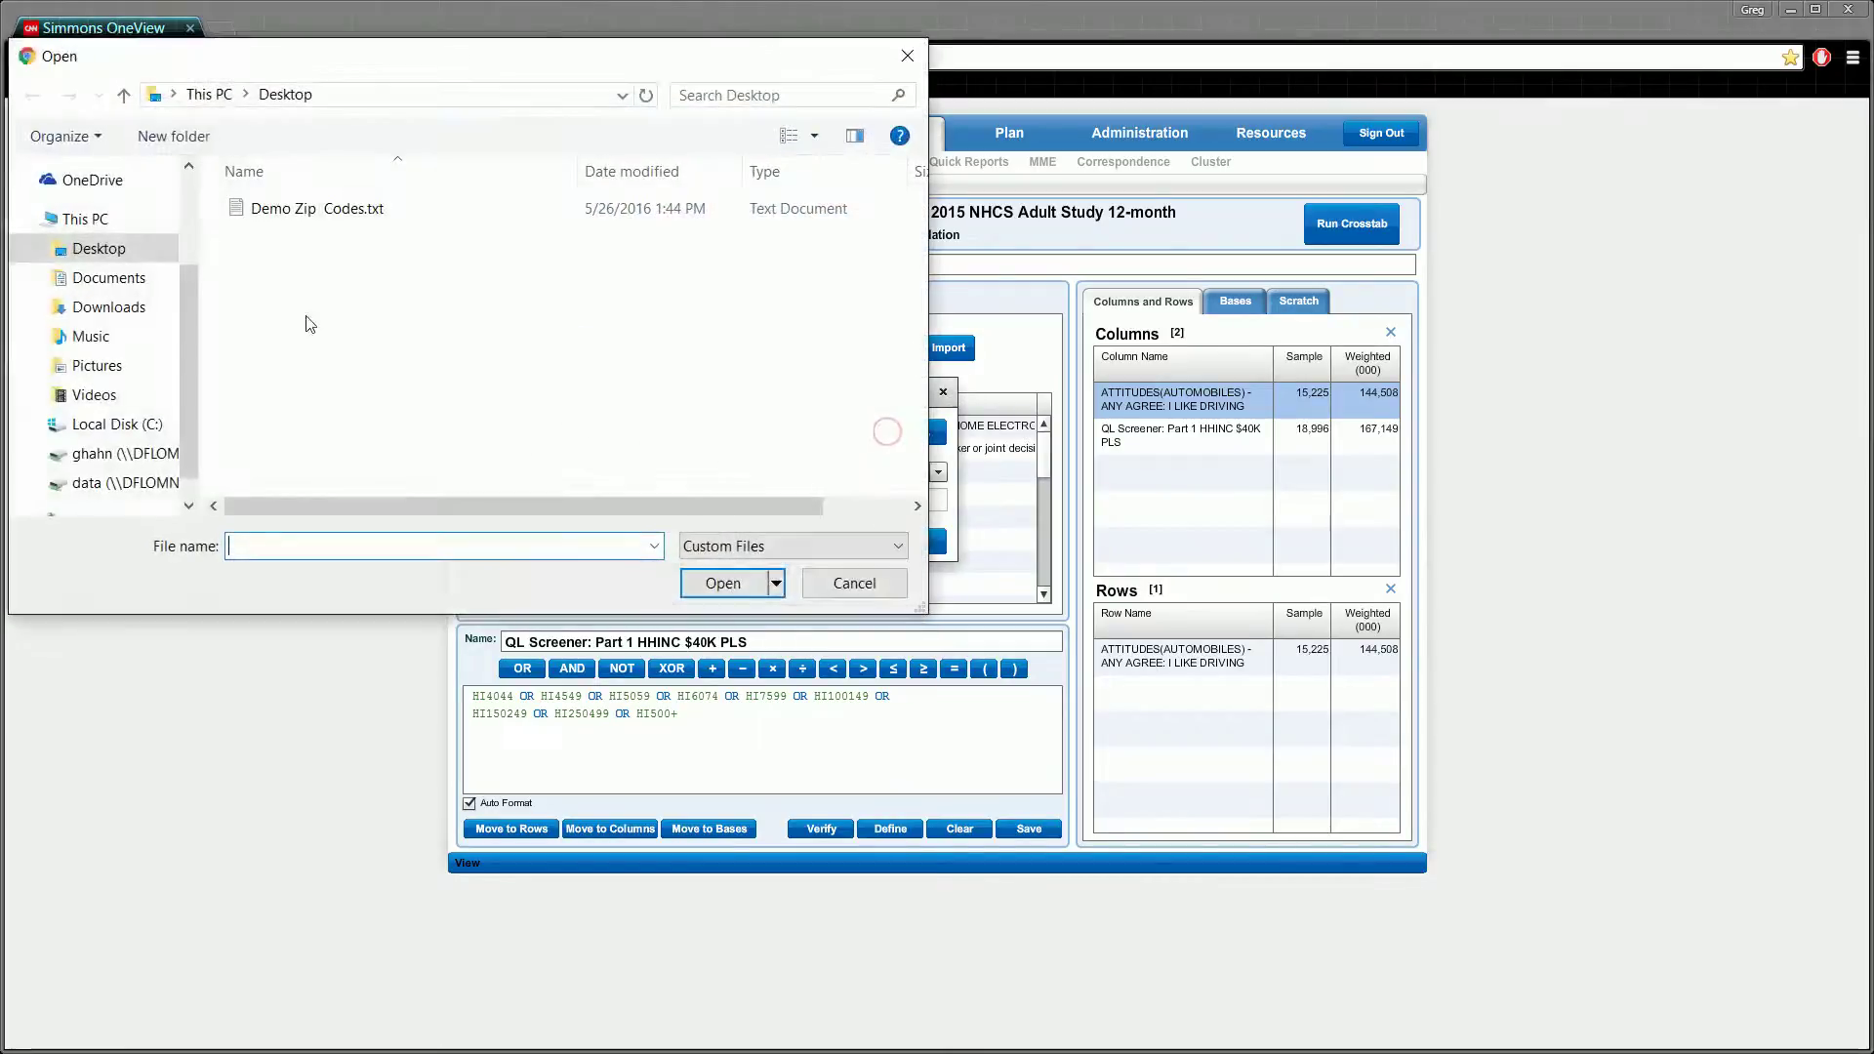
click(311, 223)
click(720, 585)
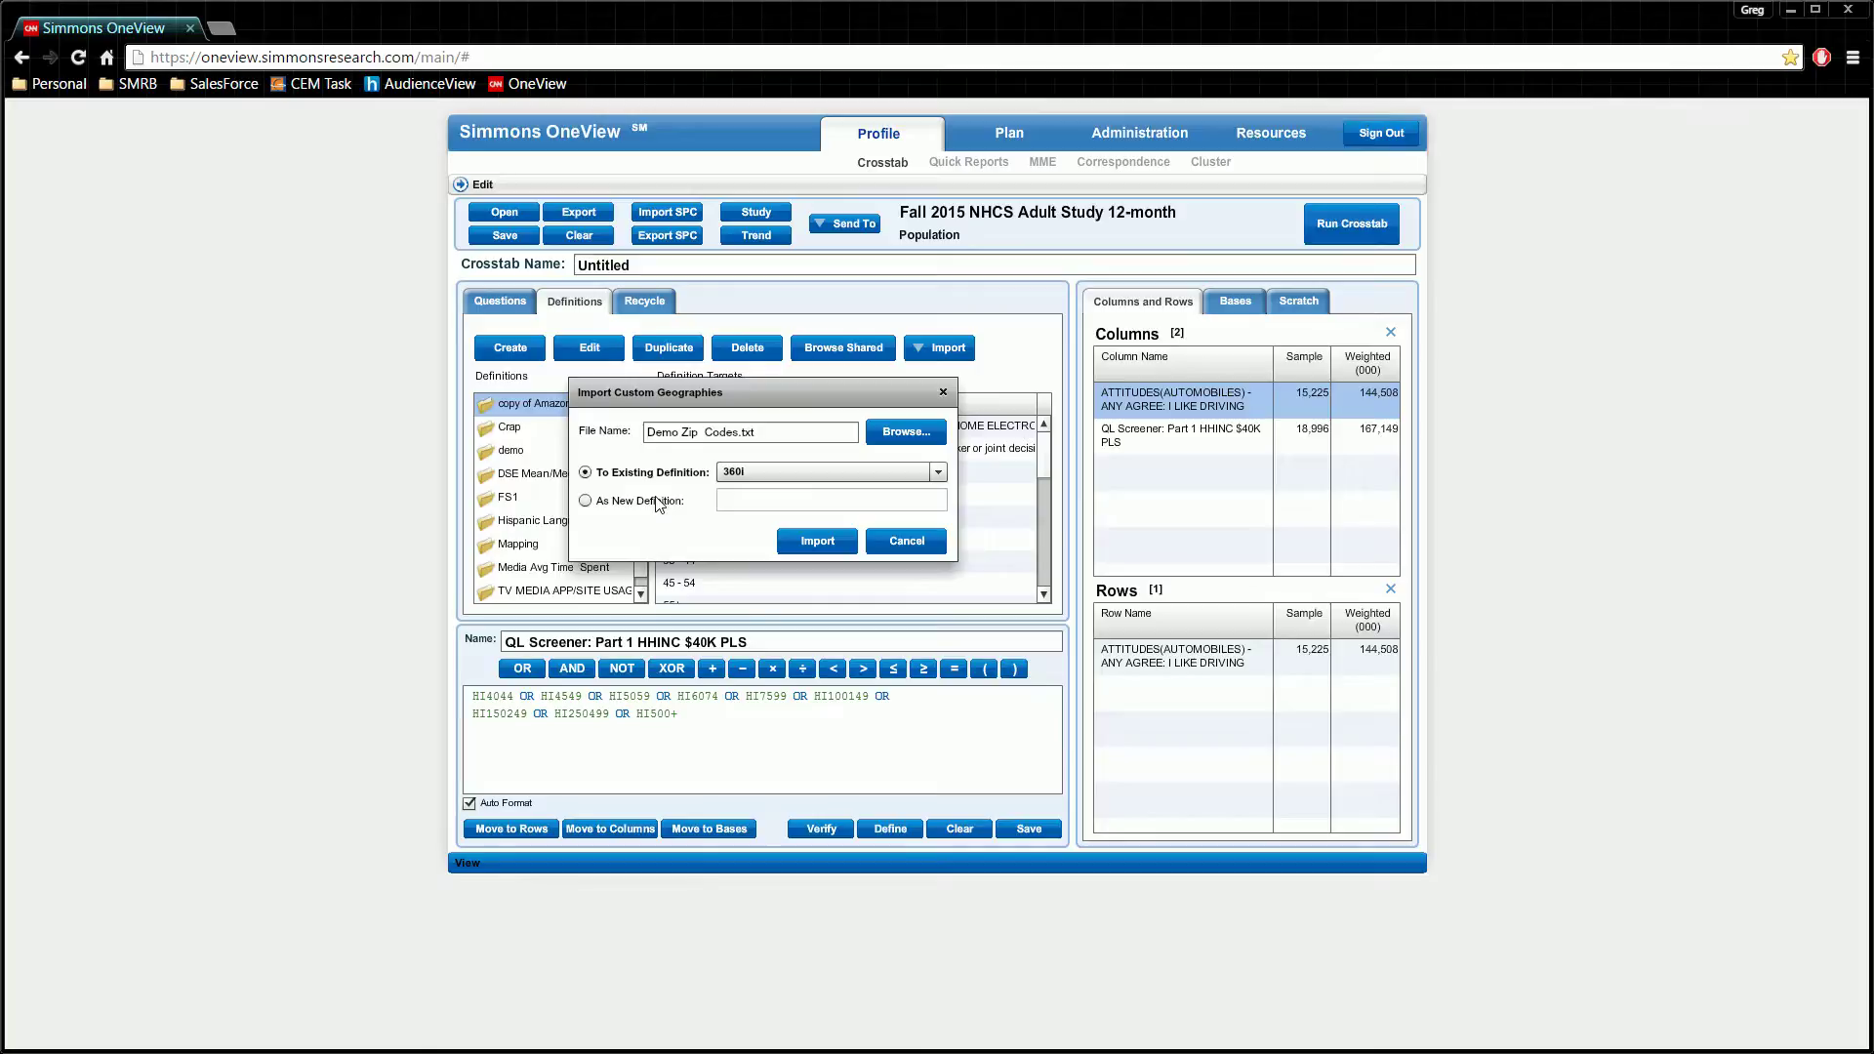
Step: Import it as a new definition named 'Demo Zips' and view its Zip Codes target
click(659, 506)
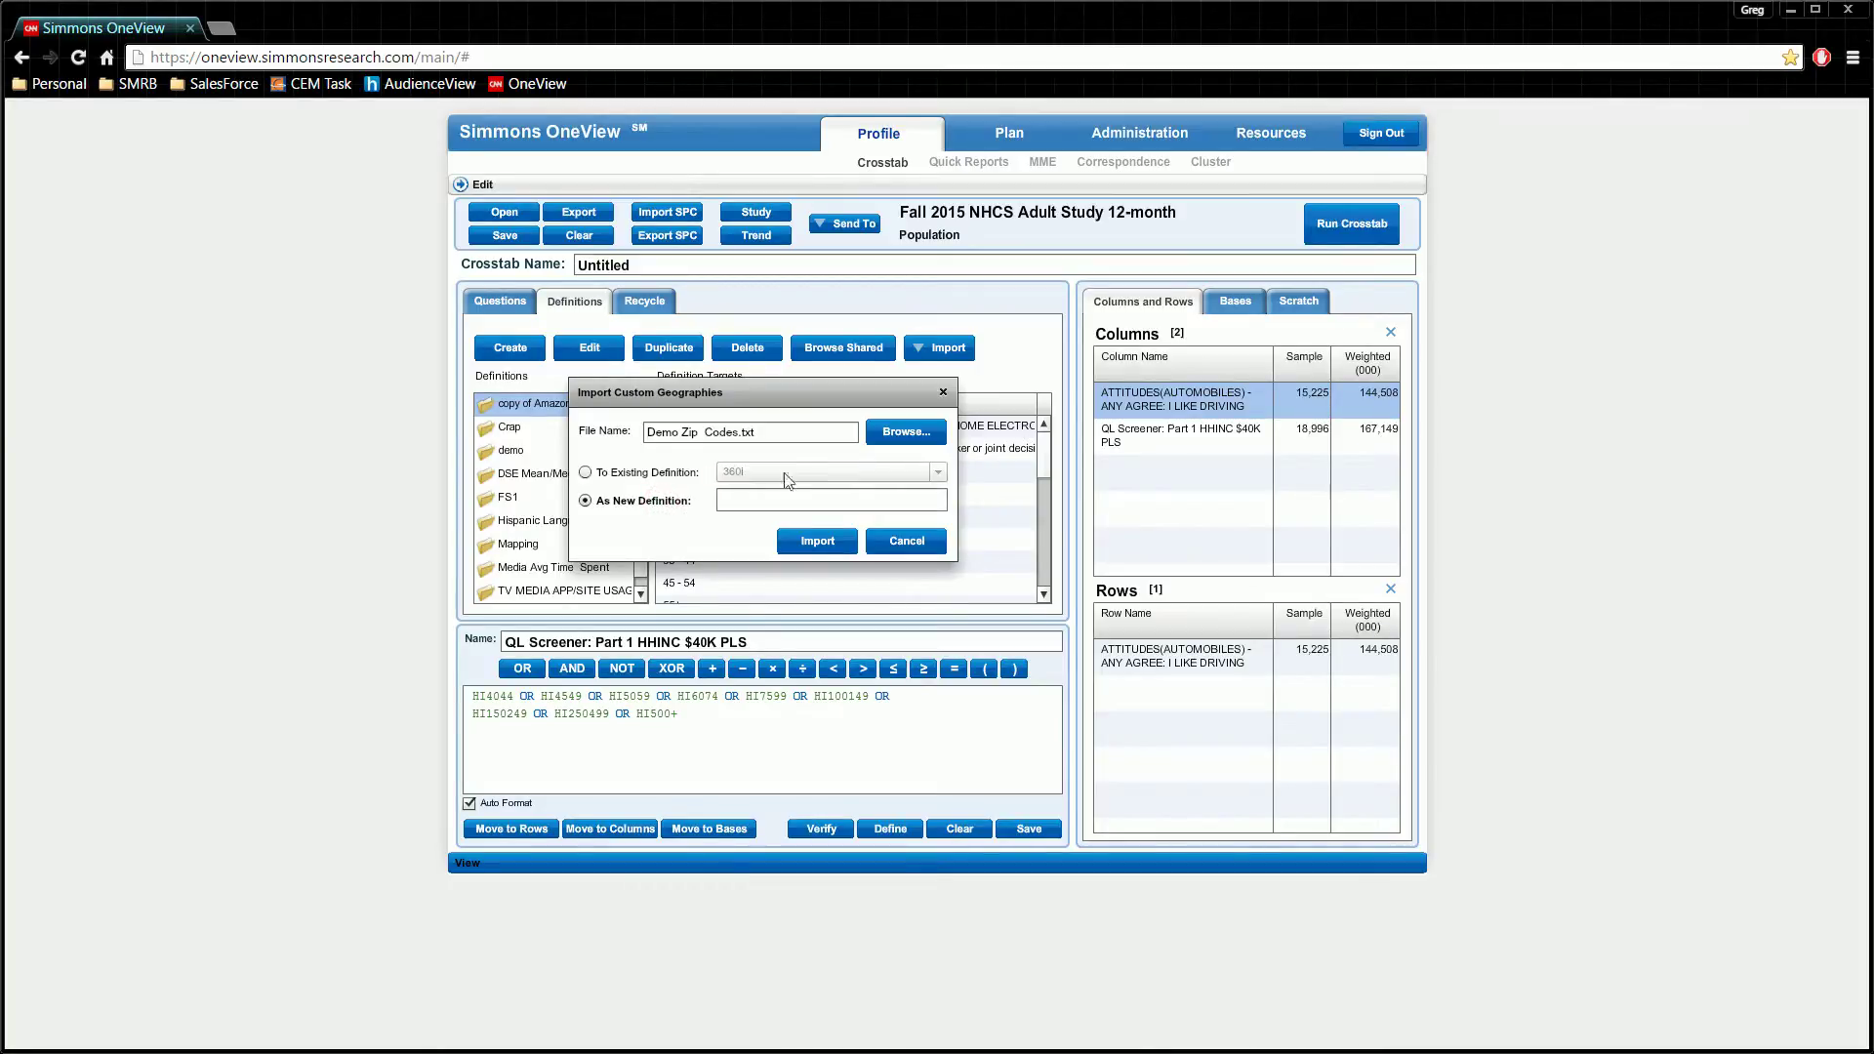
click(789, 501)
text(Demo Zips)
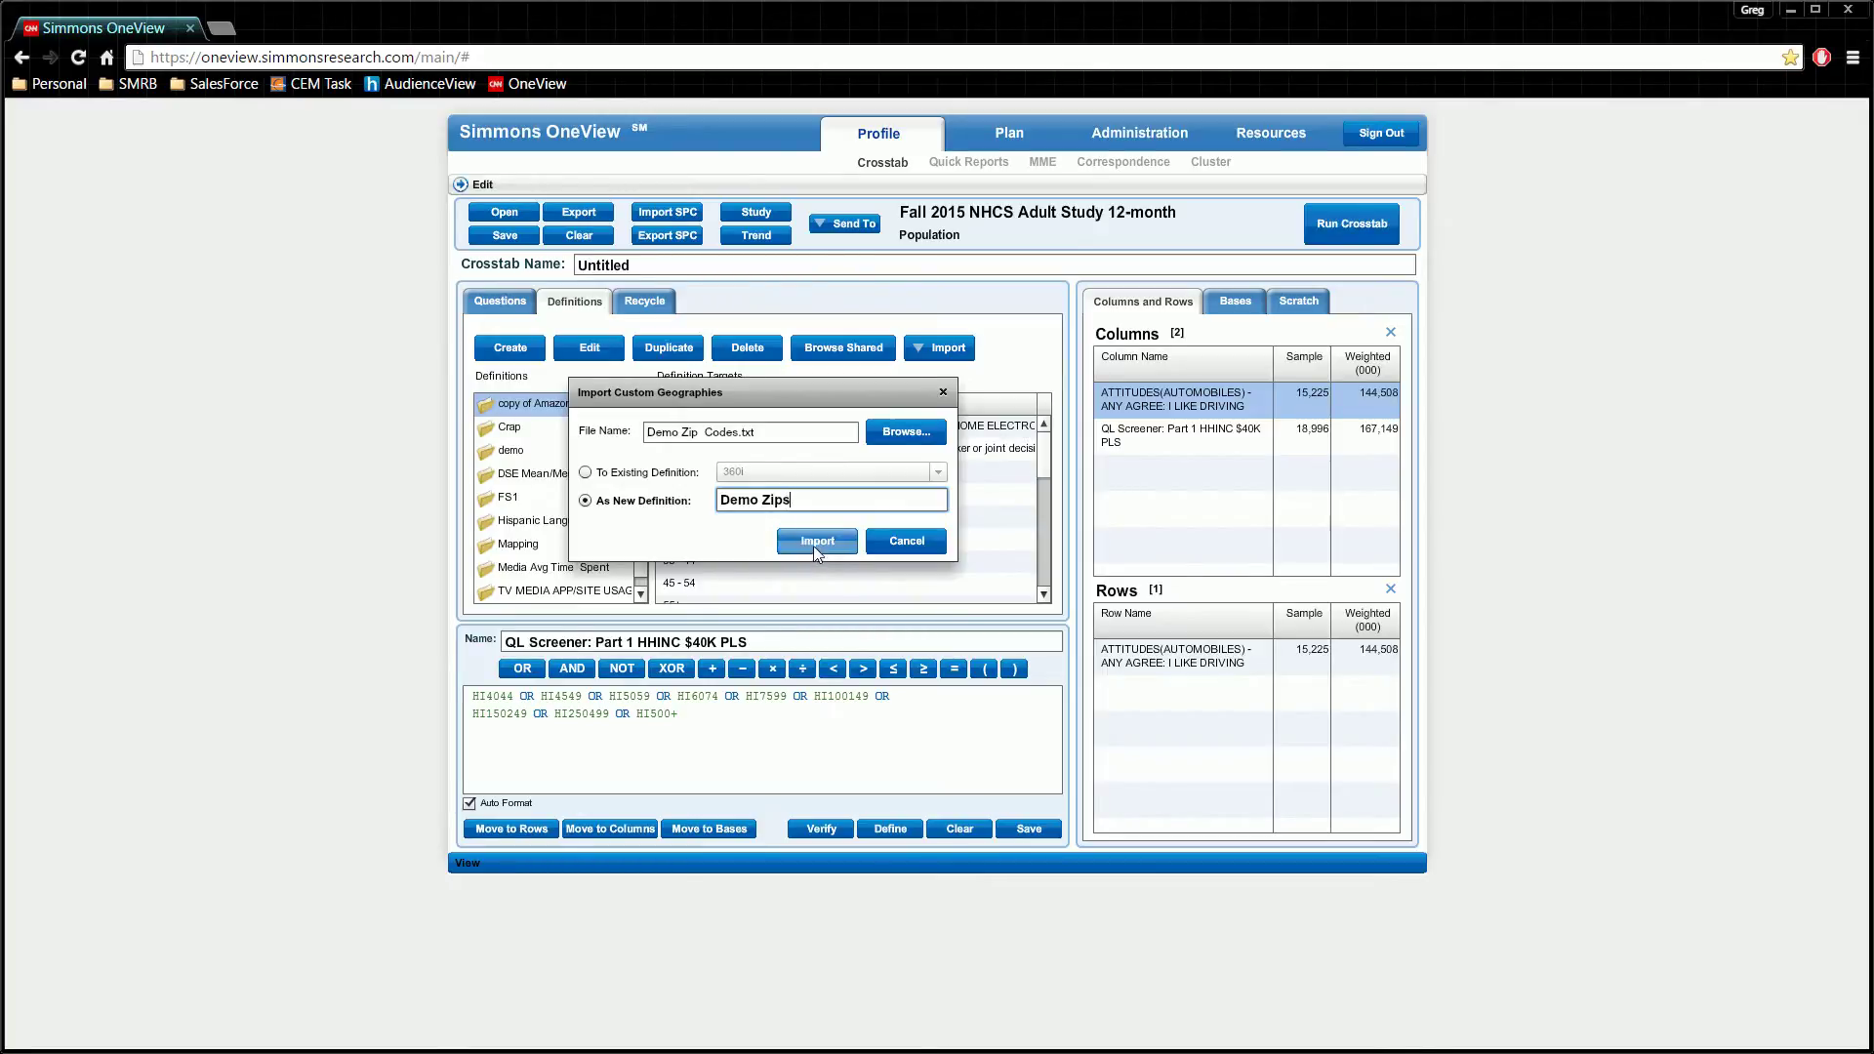
click(814, 542)
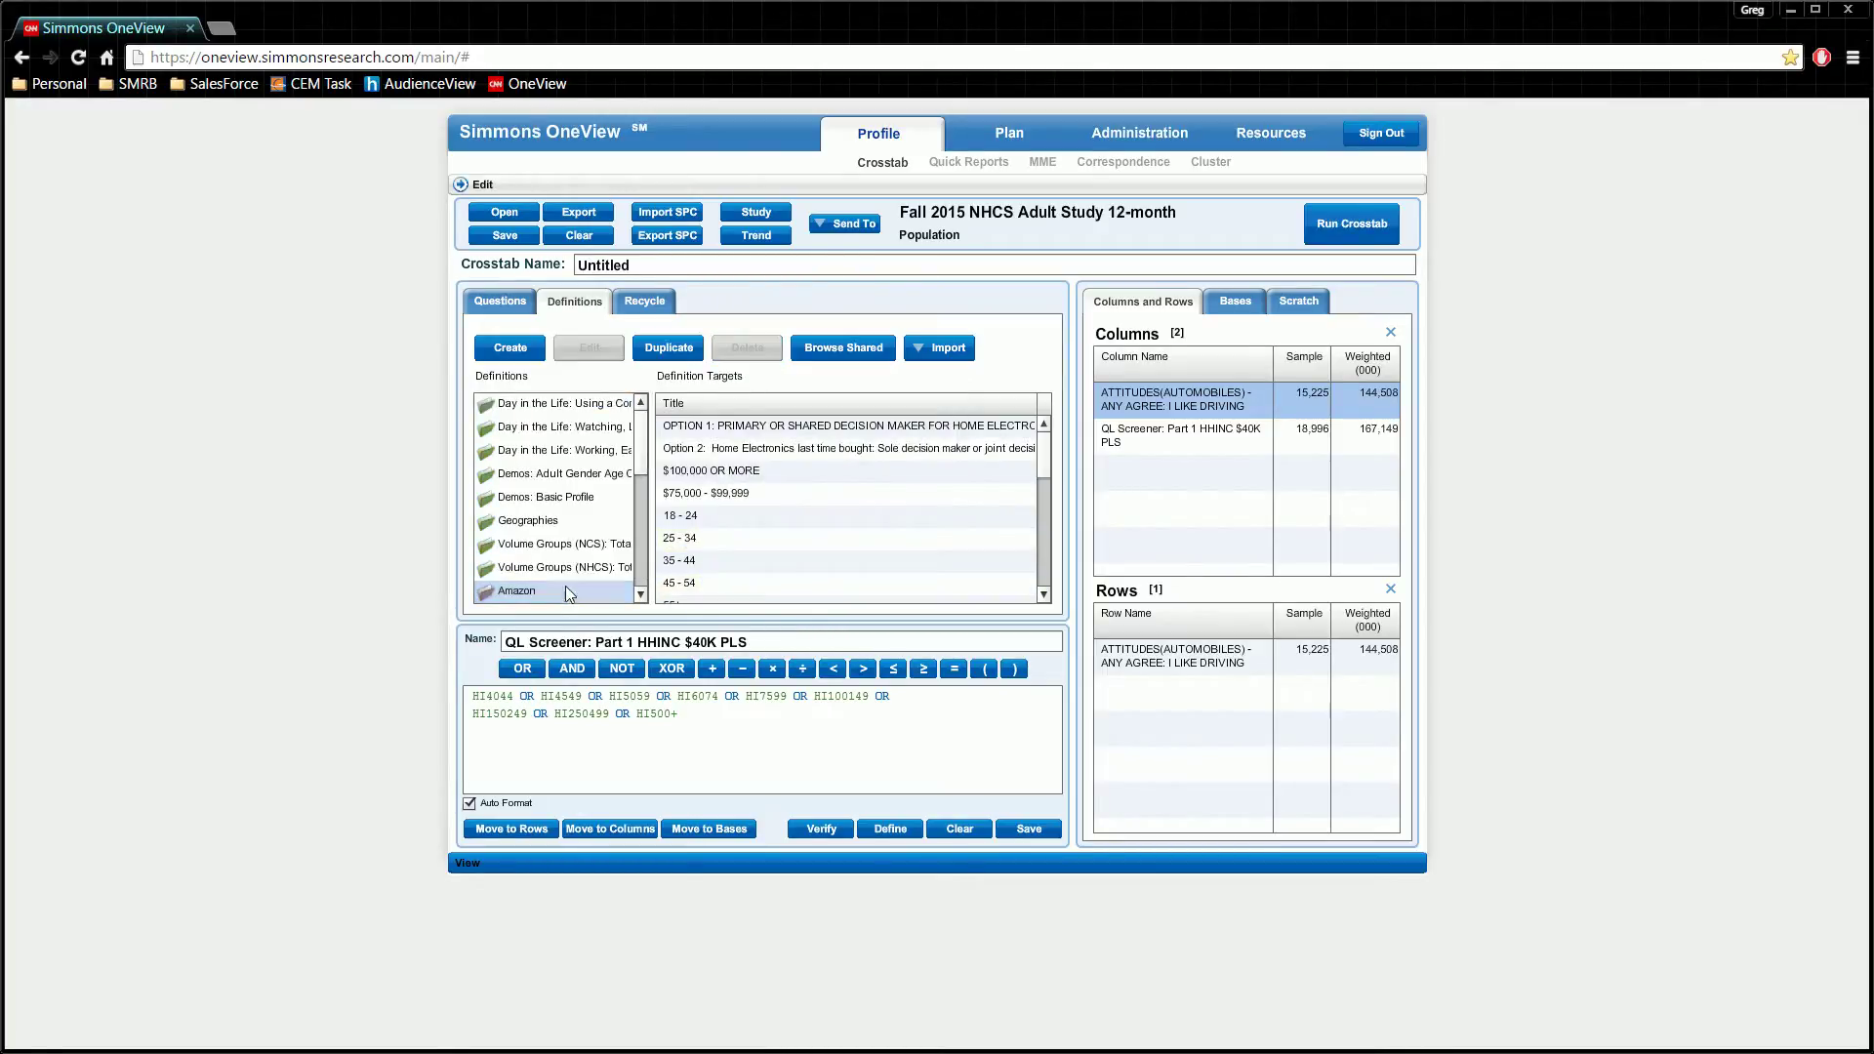
scroll(595, 583, down, 5)
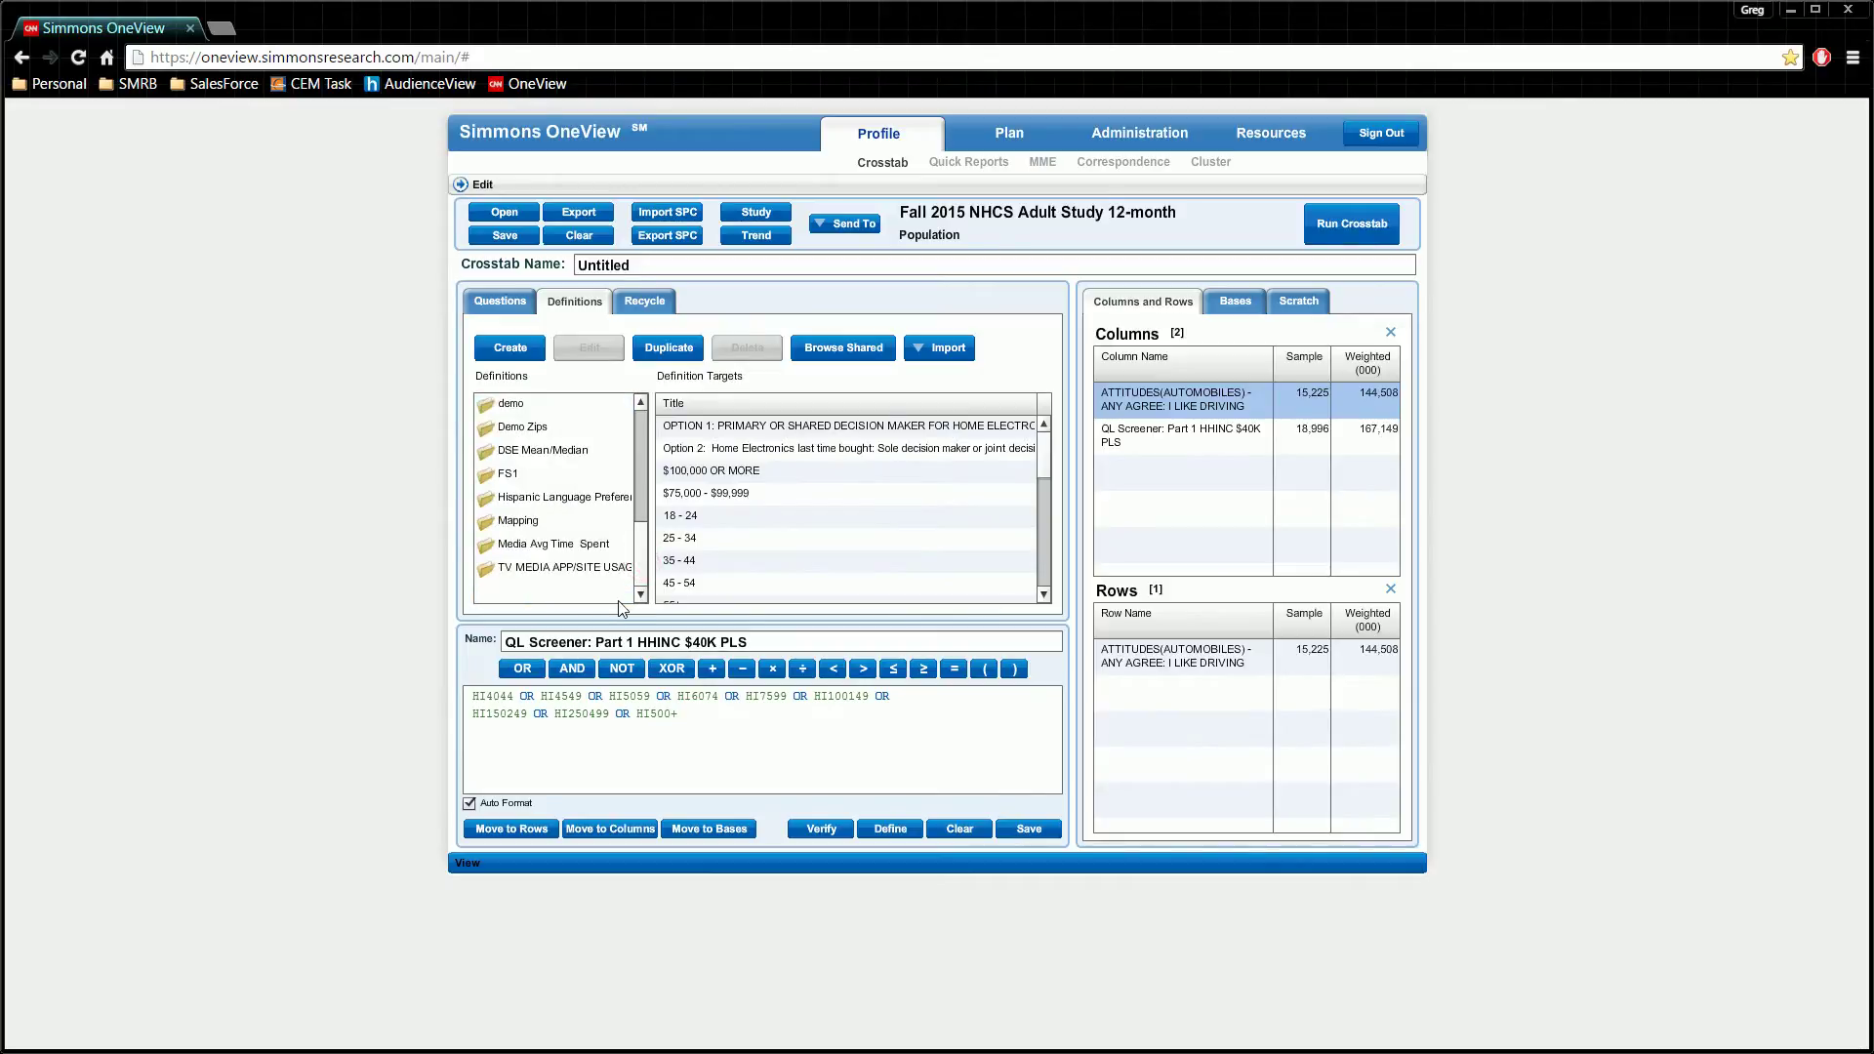
click(542, 425)
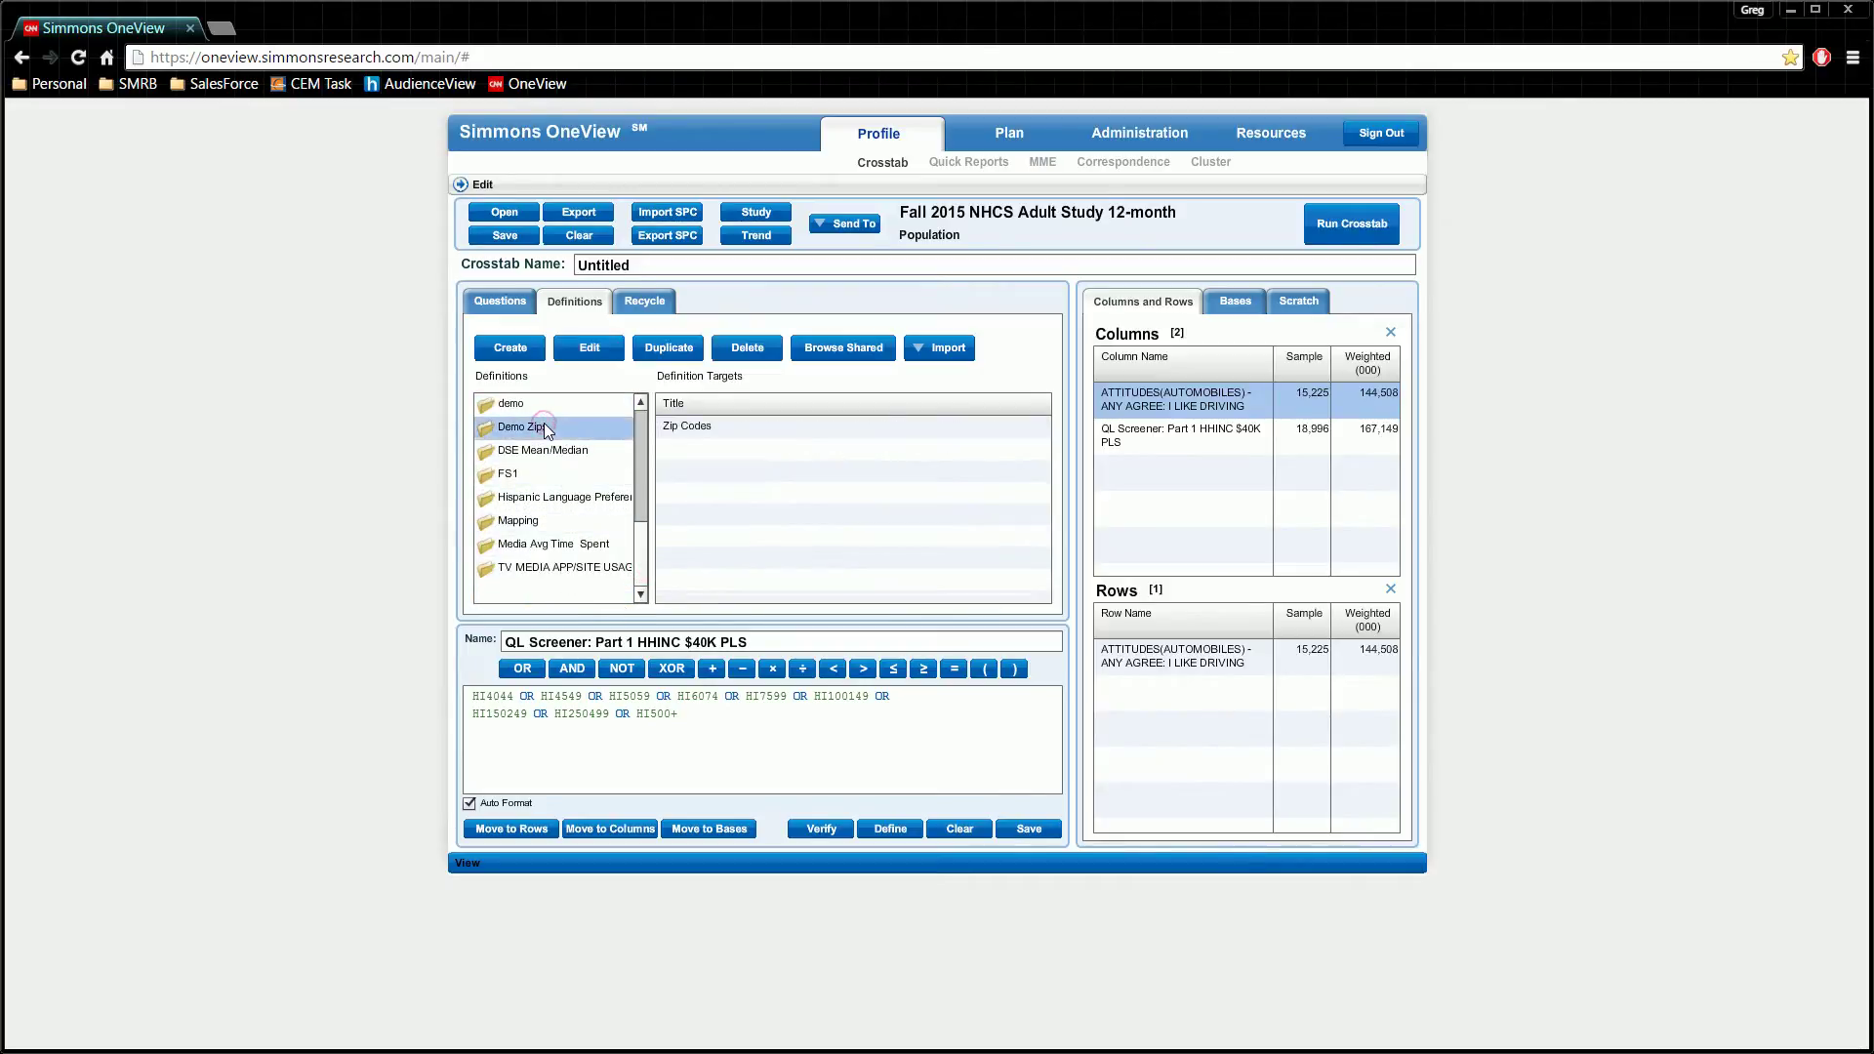